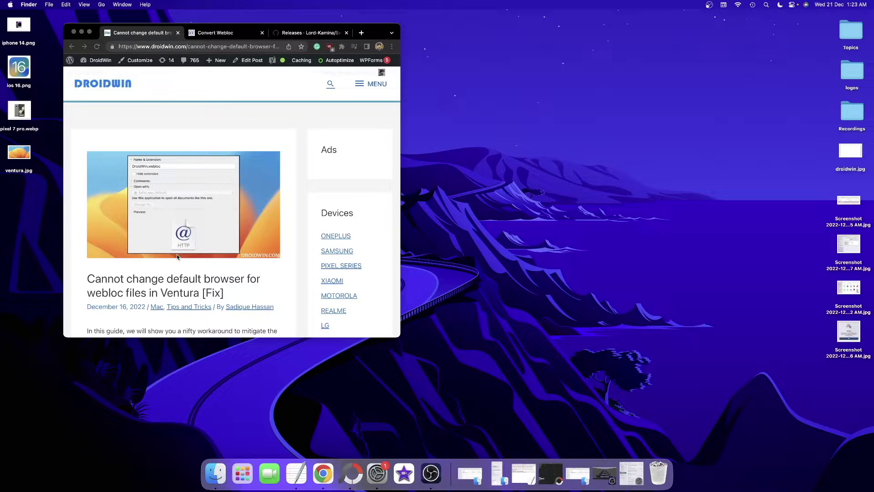
# Drag the DroidWin article's URL from Chrome onto the desktop to create a webloc file.
pyautogui.click(213, 47)
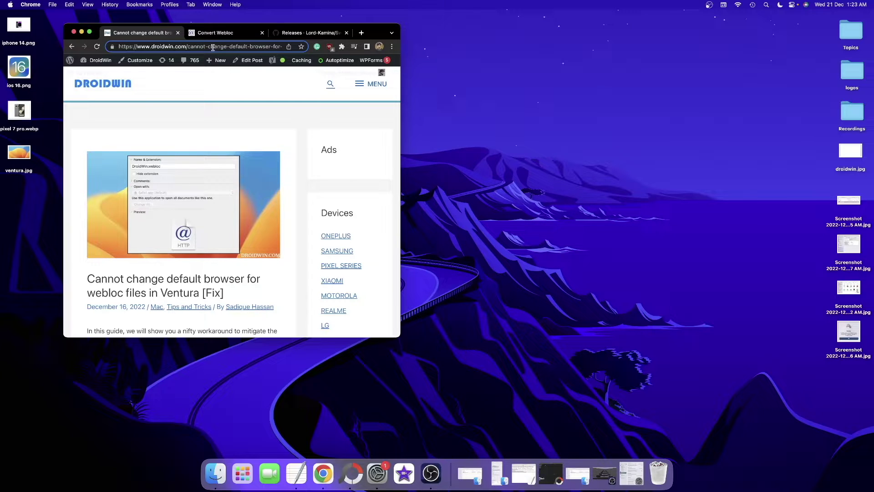
pyautogui.click(208, 46)
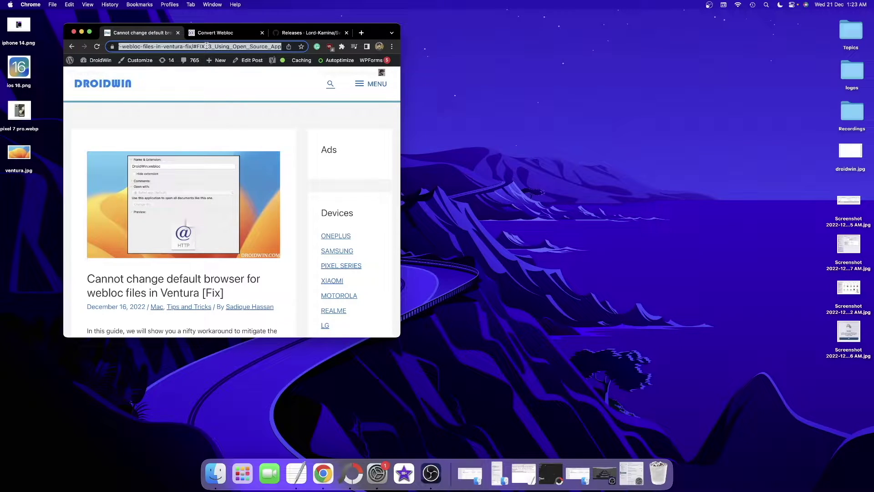
pyautogui.moveTo(208, 46); pyautogui.dragTo(528, 139)
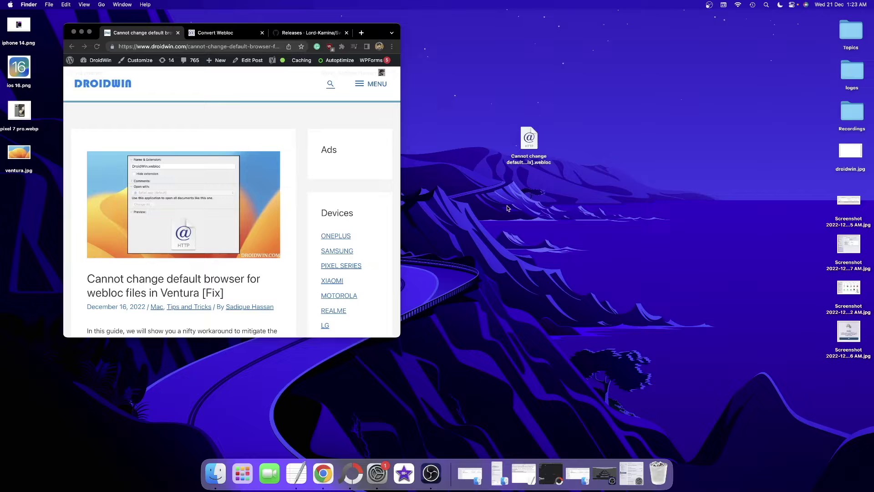
pyautogui.click(536, 144)
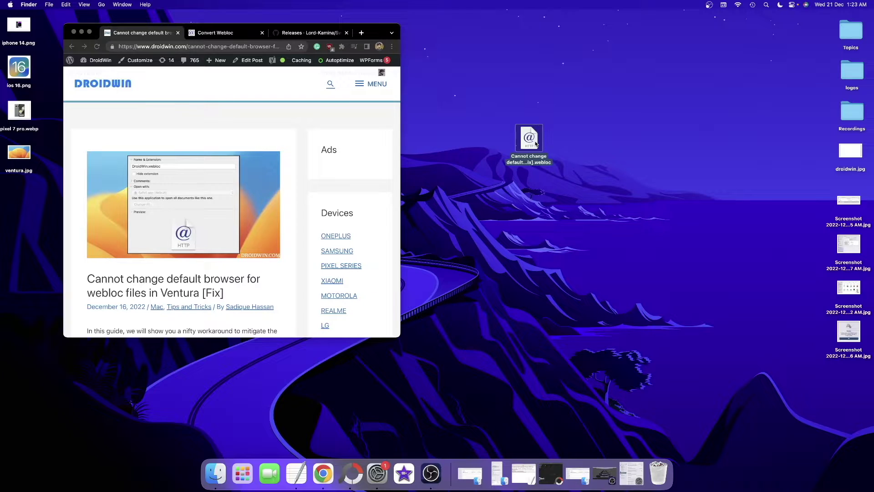
# Check in System Settings that Google Chrome.app is the default web browser, then hide the window.
pyautogui.click(383, 469)
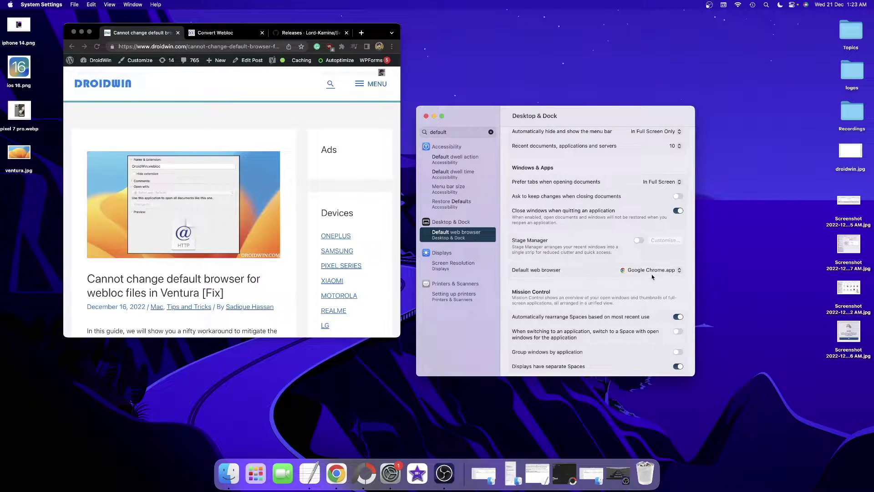
pyautogui.moveTo(568, 122); pyautogui.dragTo(696, 140)
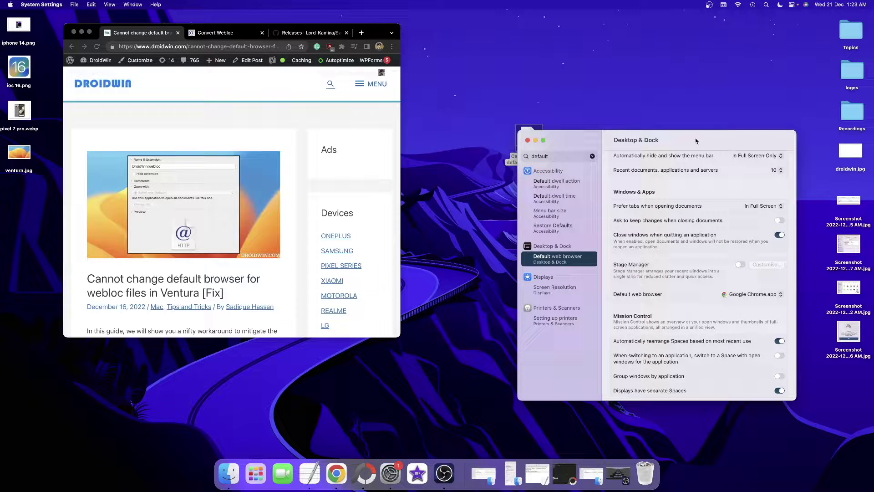
pyautogui.click(535, 140)
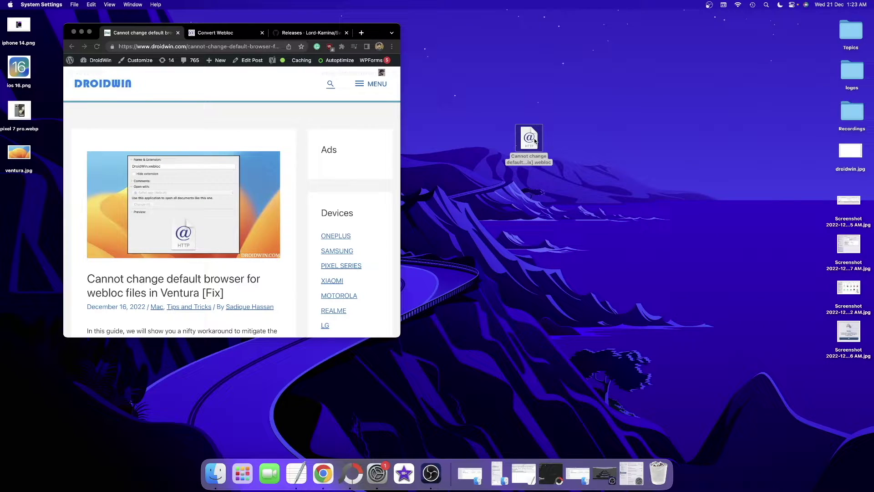
pyautogui.rightClick(535, 141)
pyautogui.click(574, 179)
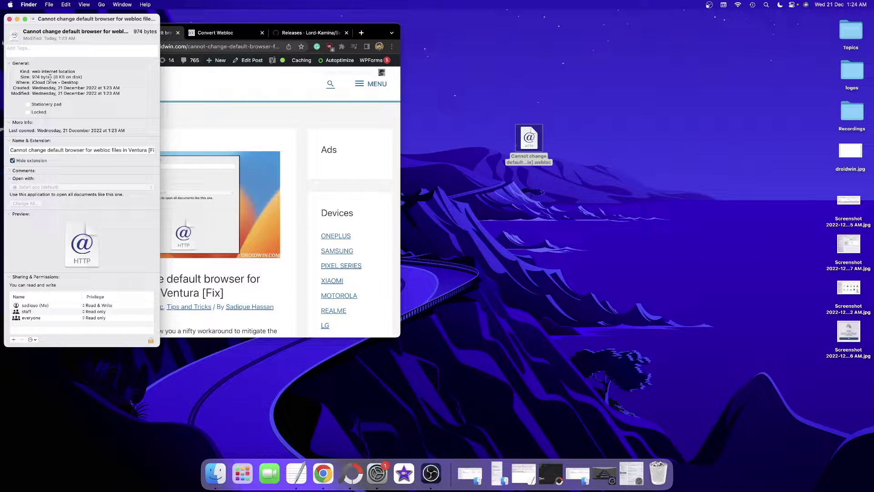
pyautogui.click(10, 19)
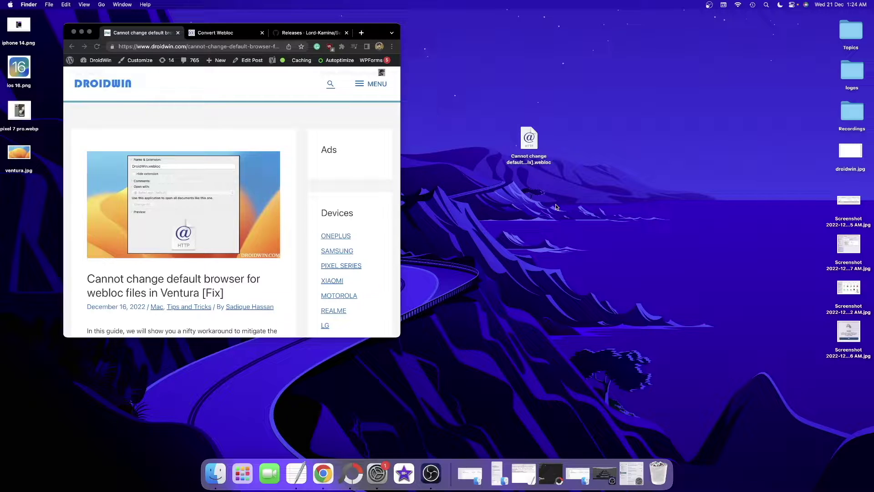
pyautogui.rightClick(531, 143)
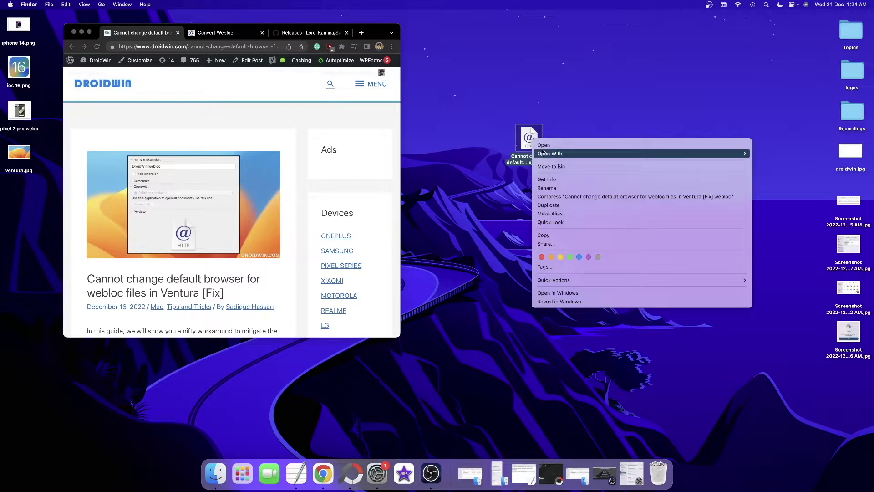
pyautogui.moveTo(546, 157)
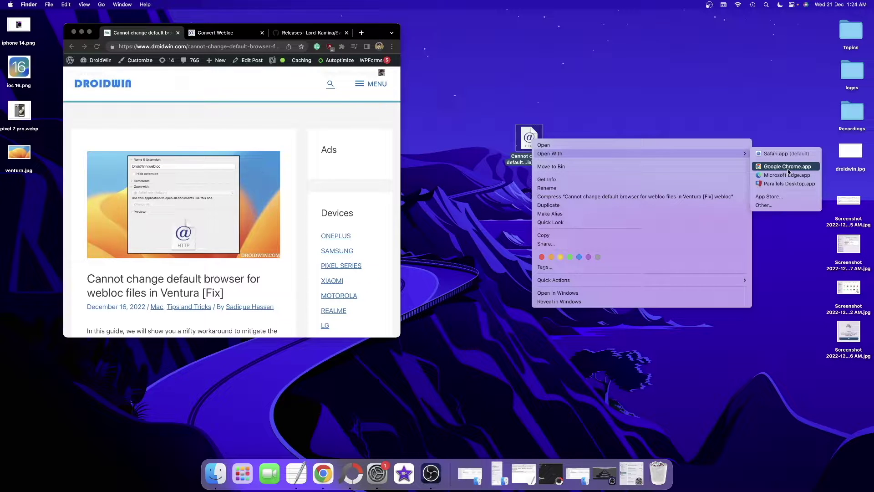
pyautogui.click(699, 97)
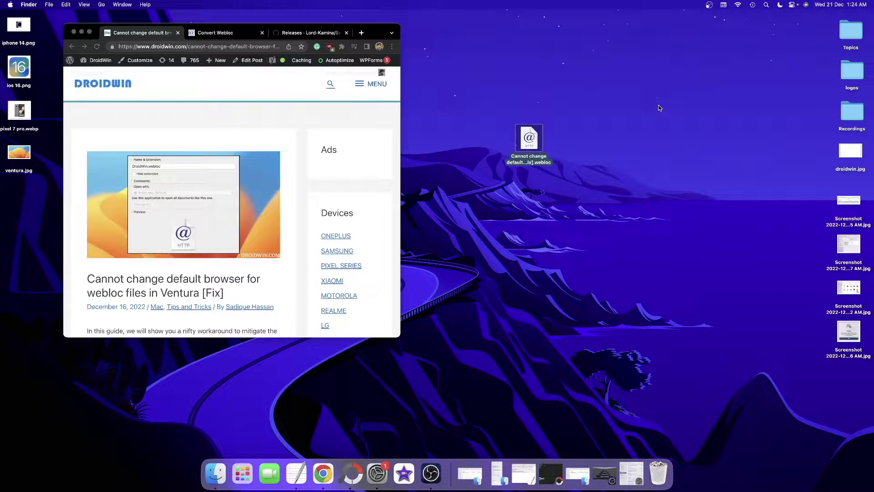
pyautogui.rightClick(534, 137)
pyautogui.moveTo(684, 148)
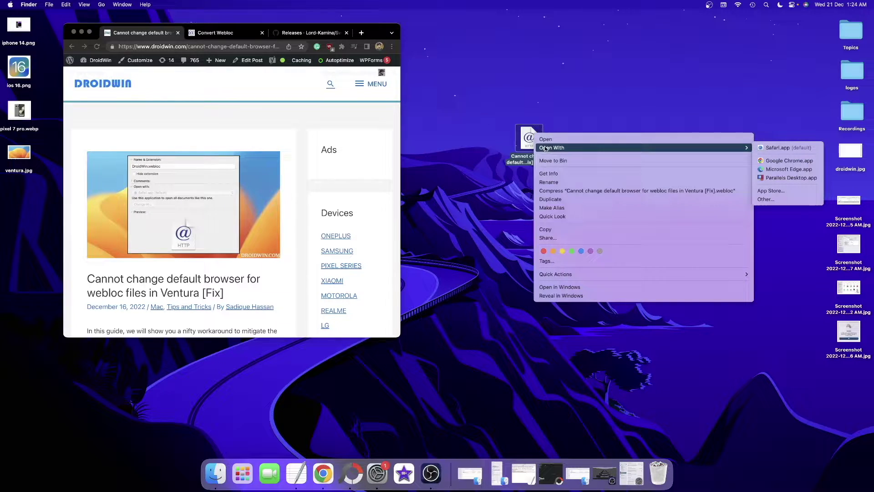
pyautogui.click(696, 96)
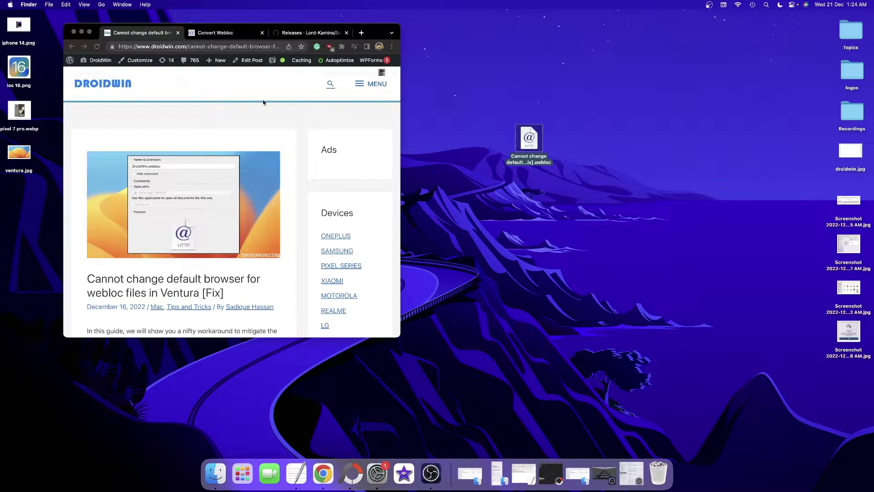
# Save two more webloc copies of the DroidWin article link on the desktop.
pyautogui.click(231, 33)
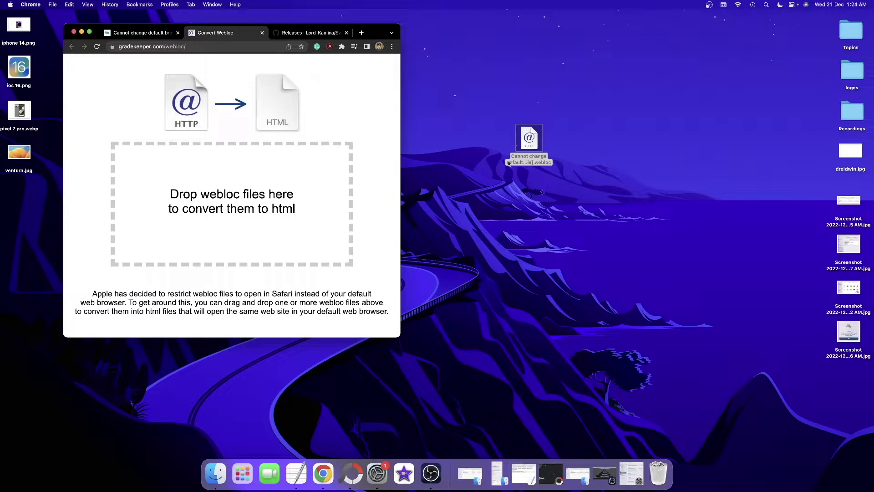
pyautogui.click(136, 34)
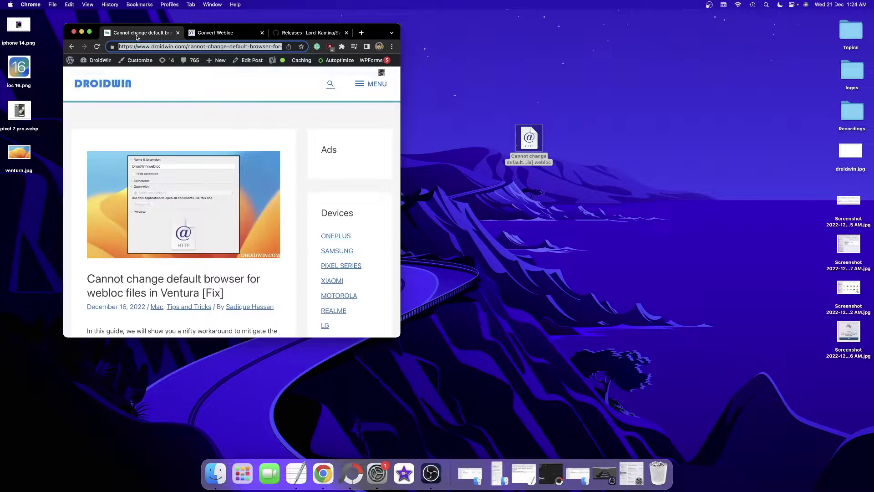
pyautogui.moveTo(181, 47); pyautogui.dragTo(573, 124)
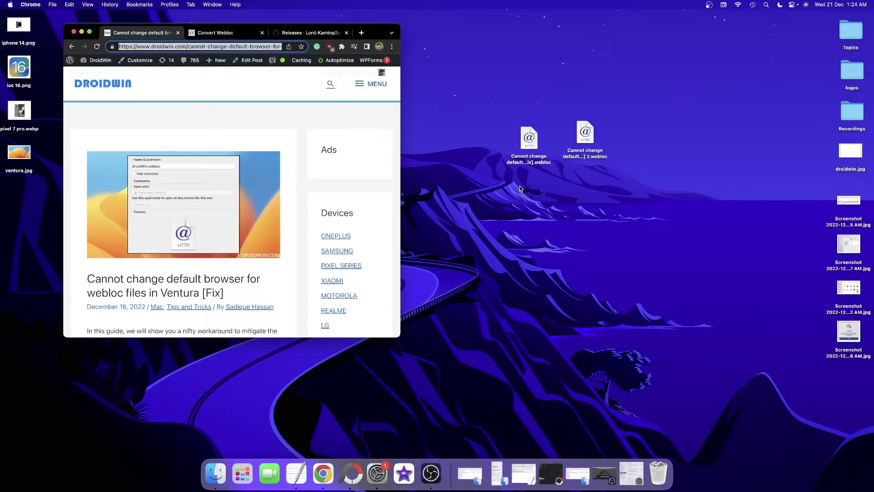
pyautogui.moveTo(520, 188); pyautogui.dragTo(490, 182)
pyautogui.click(503, 194)
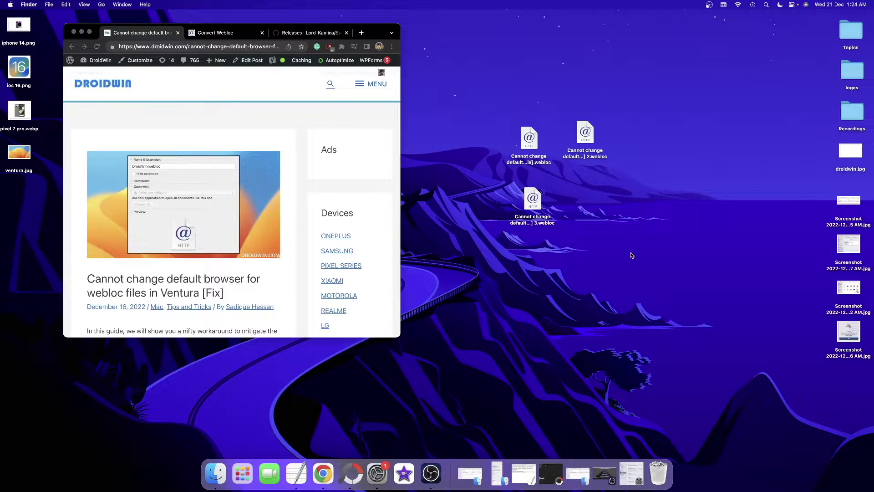
# Drop all three desktop webloc files onto the gradekeeper.com/webloc page to convert them to HTML.
pyautogui.moveTo(632, 255); pyautogui.dragTo(486, 115)
pyautogui.click(463, 75)
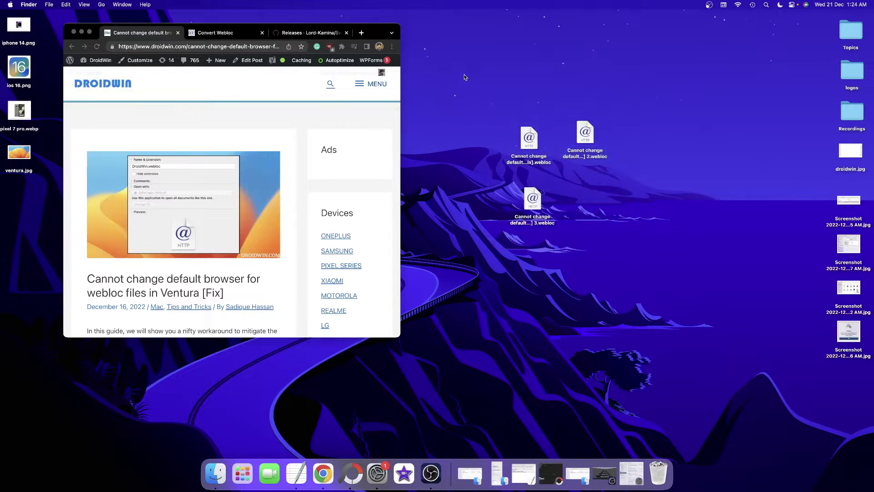
pyautogui.click(232, 32)
pyautogui.moveTo(646, 260); pyautogui.dragTo(506, 119)
pyautogui.moveTo(529, 145); pyautogui.dragTo(168, 168)
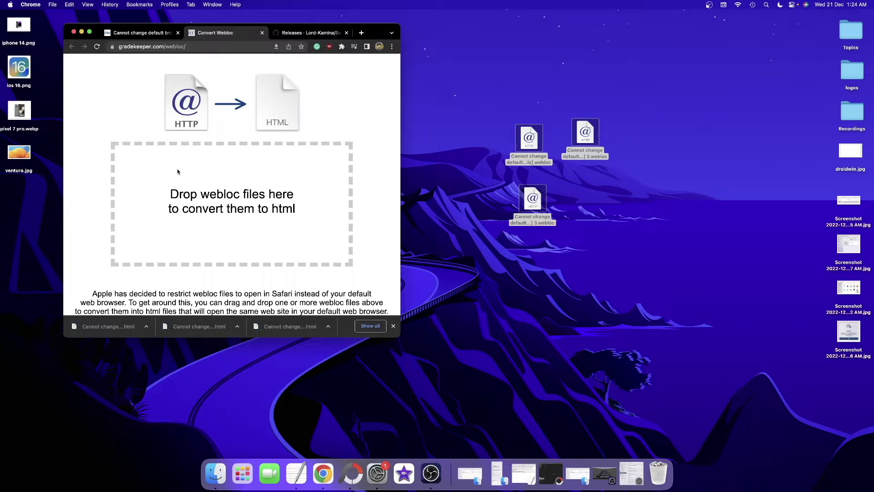
pyautogui.click(473, 282)
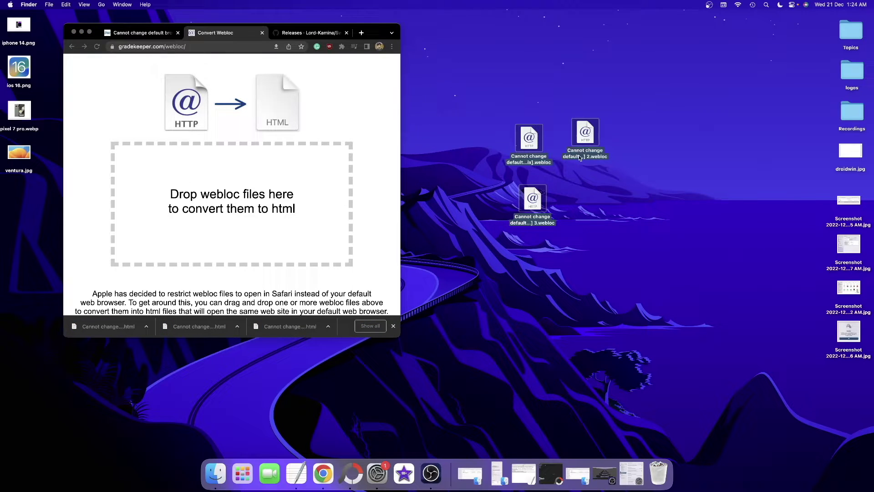
pyautogui.click(491, 289)
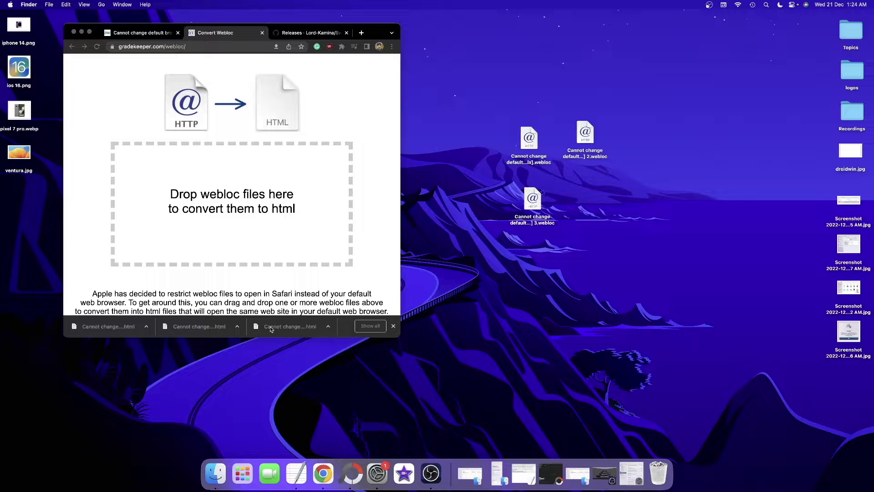
# Place the converted HTML files on the desktop and open them in Chrome.
pyautogui.moveTo(271, 328); pyautogui.dragTo(610, 214)
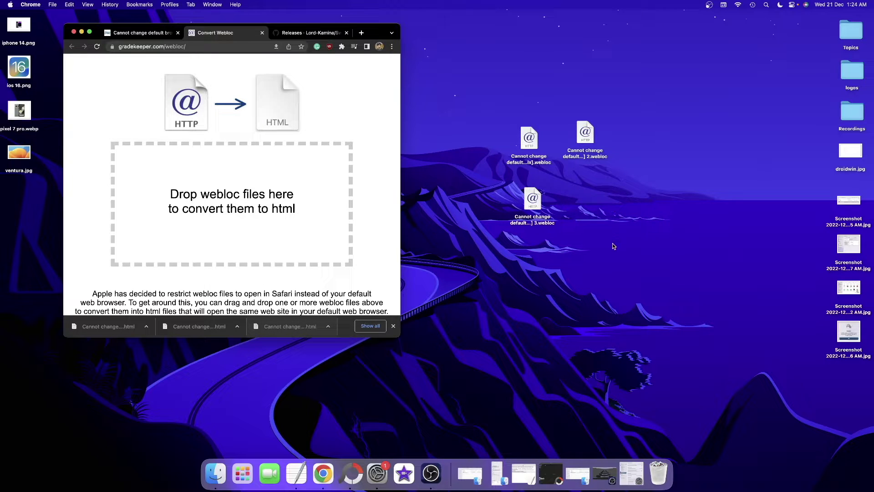
pyautogui.doubleClick(610, 213)
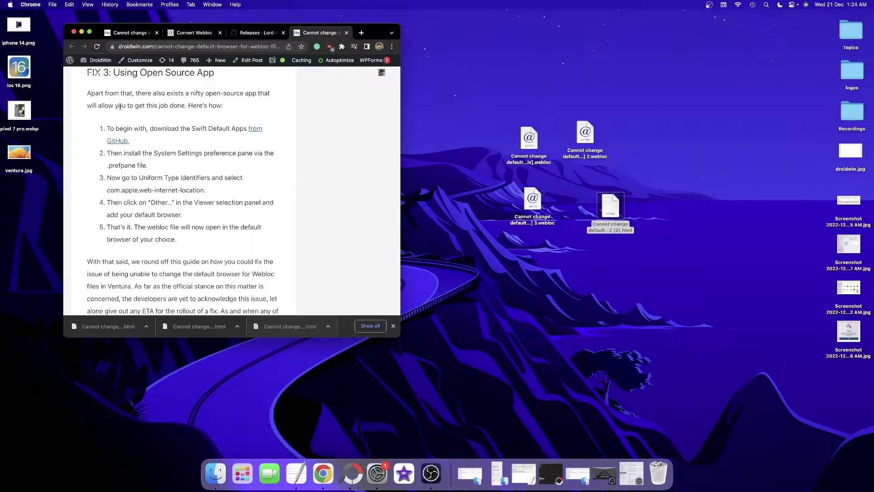
pyautogui.scroll(3, 120, 106)
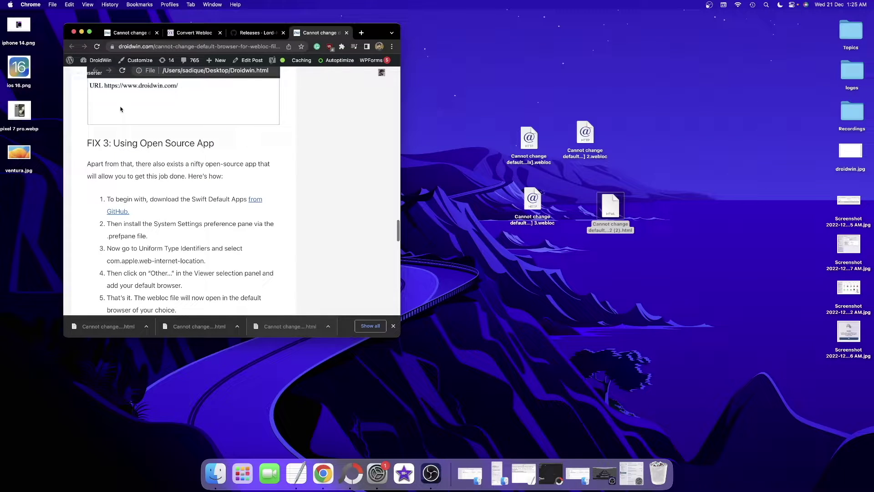
pyautogui.click(547, 239)
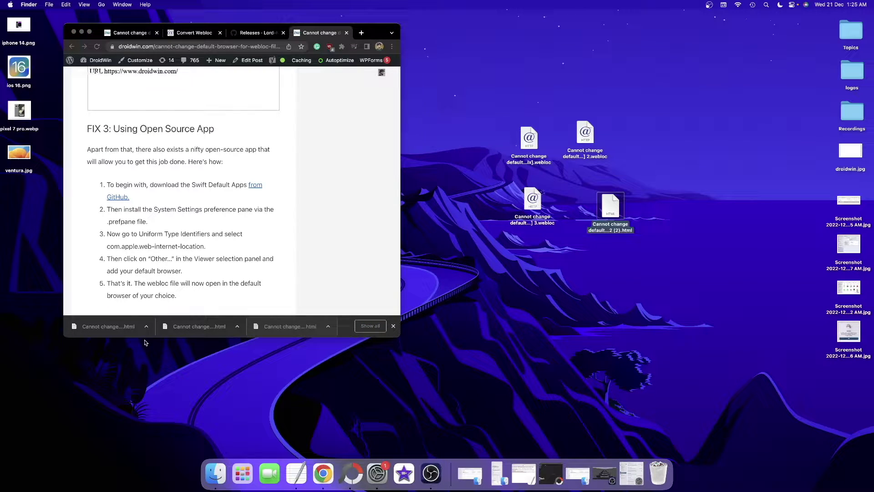
pyautogui.doubleClick(552, 263)
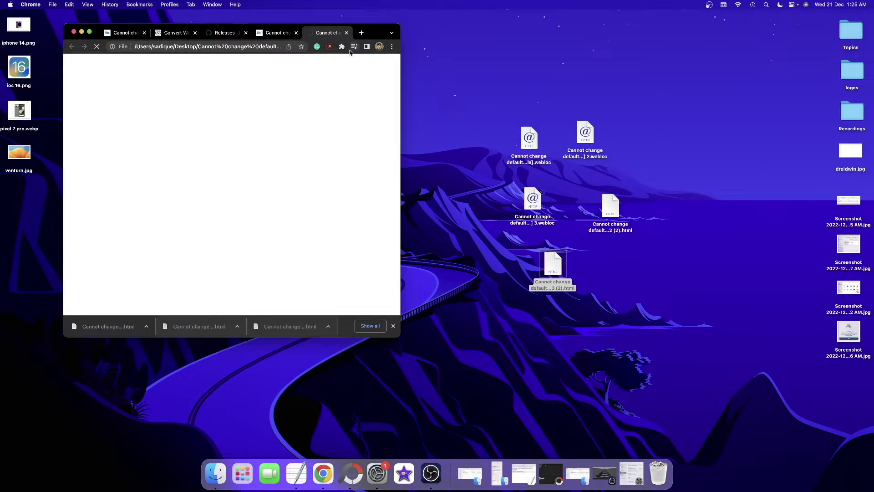
# Close the local-file and duplicate DroidWin tabs, leaving the Convert Webloc page showing.
pyautogui.click(347, 33)
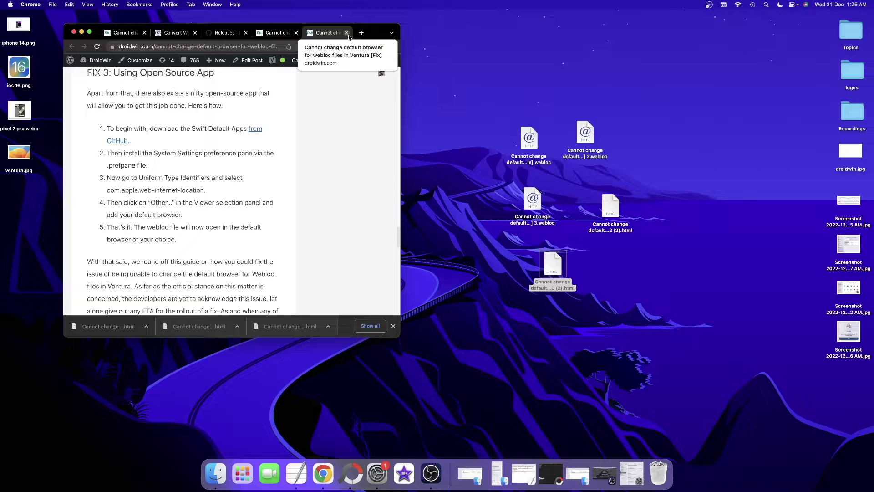
pyautogui.click(347, 33)
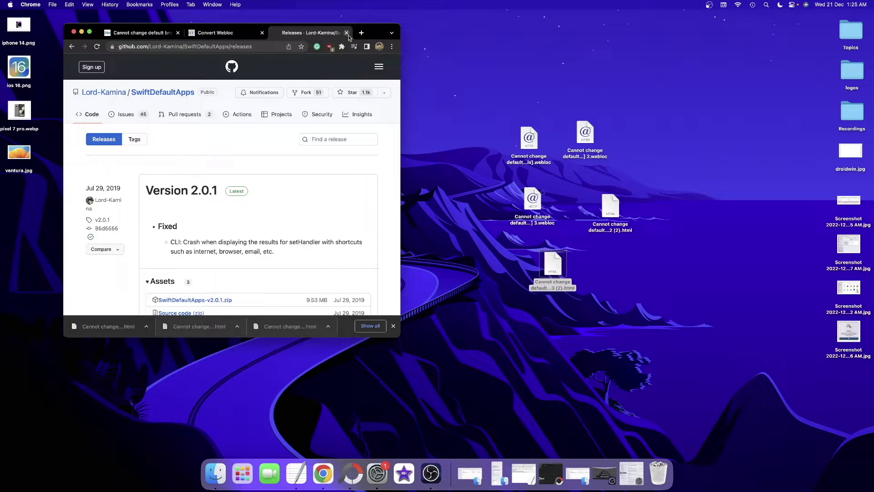
pyautogui.click(221, 37)
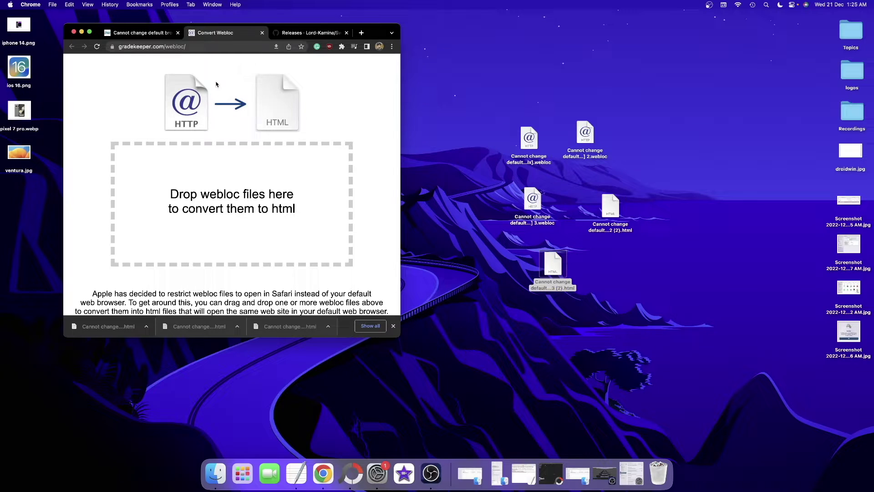
# Rename the first desktop webloc file, replacing its webloc extension with html.
pyautogui.click(438, 119)
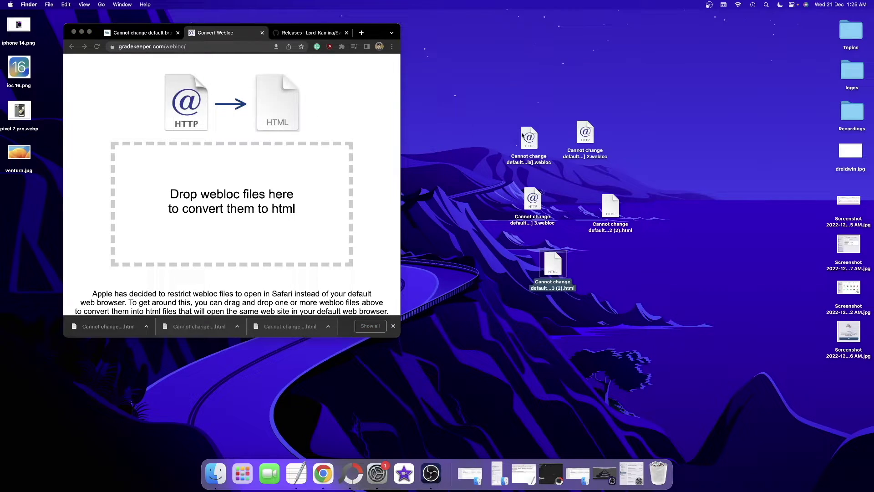
pyautogui.click(525, 137)
pyautogui.rightClick(525, 137)
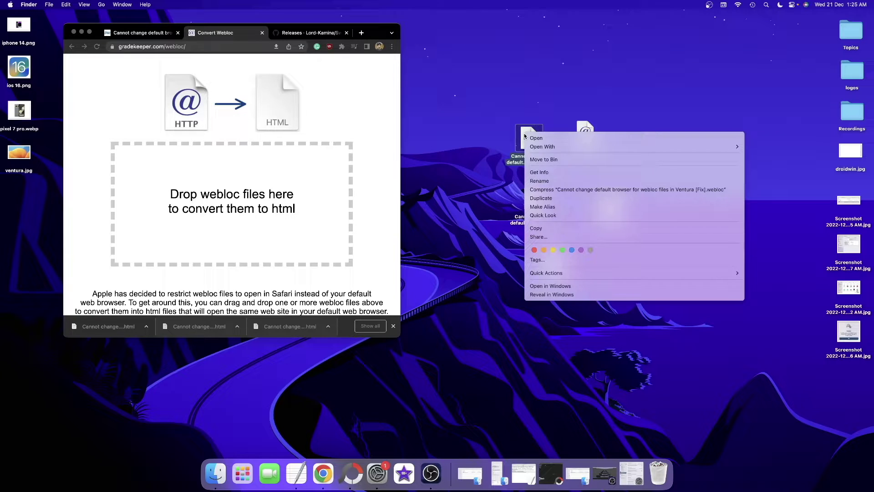
pyautogui.click(526, 136)
pyautogui.rightClick(528, 136)
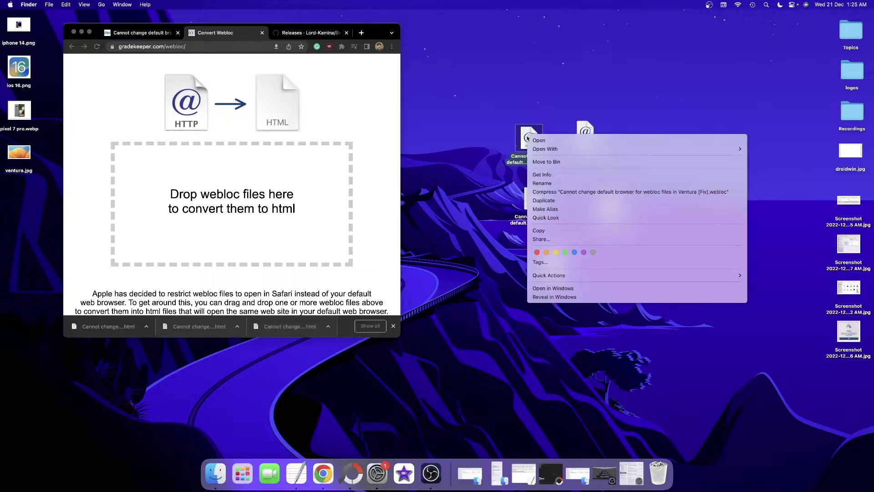
pyautogui.click(543, 183)
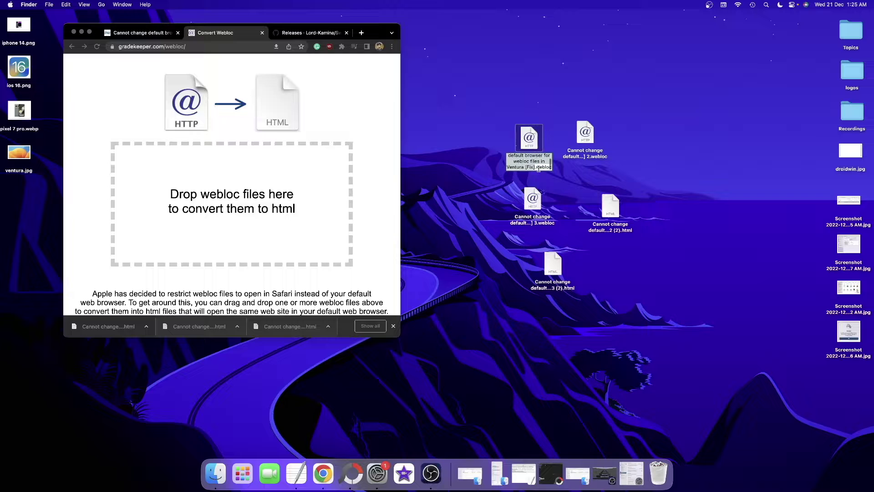
pyautogui.doubleClick(544, 167)
pyautogui.write('ht')
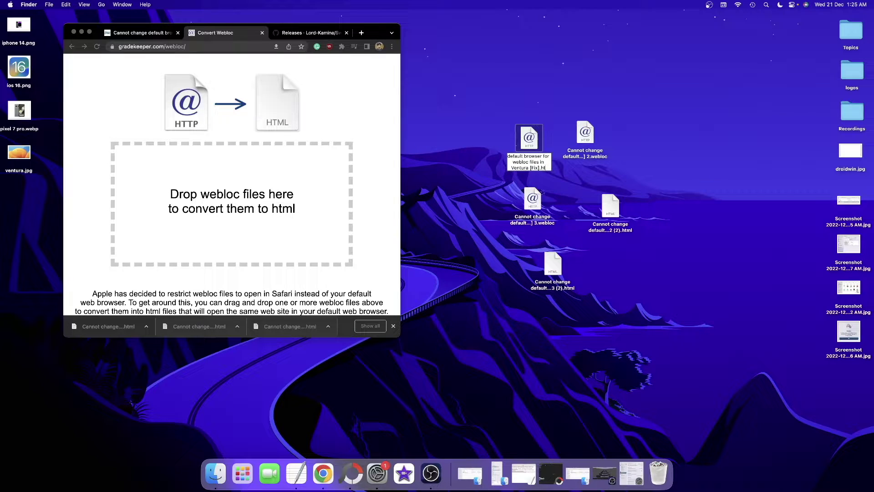
pyautogui.write('ml')
pyautogui.press('Return')
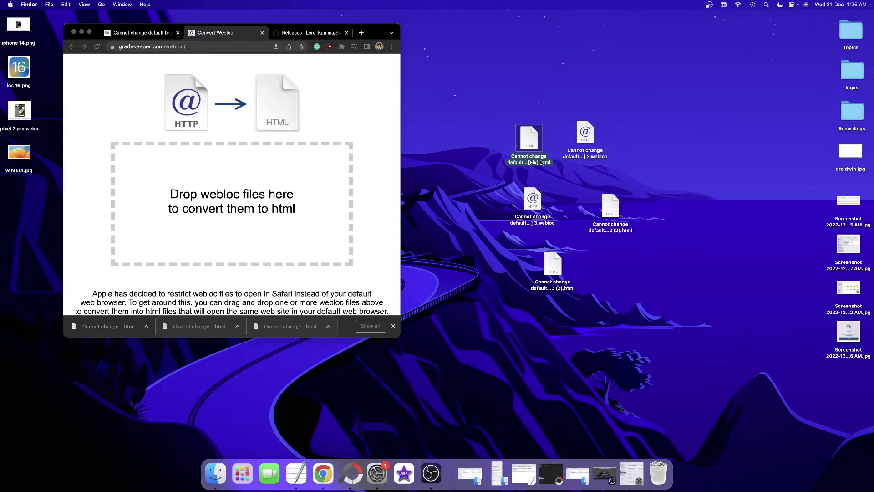
# Open the renamed [Fix].html in Chrome and select its DroidWin article URL line.
pyautogui.doubleClick(534, 136)
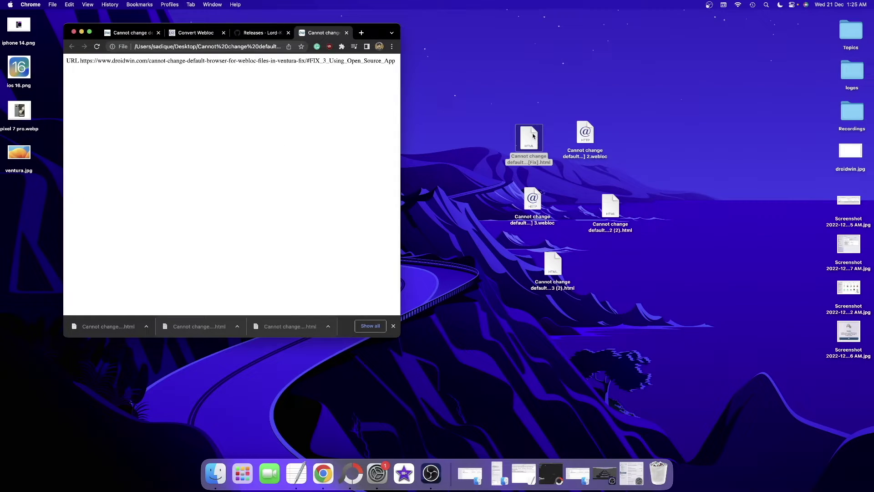
pyautogui.tripleClick(248, 61)
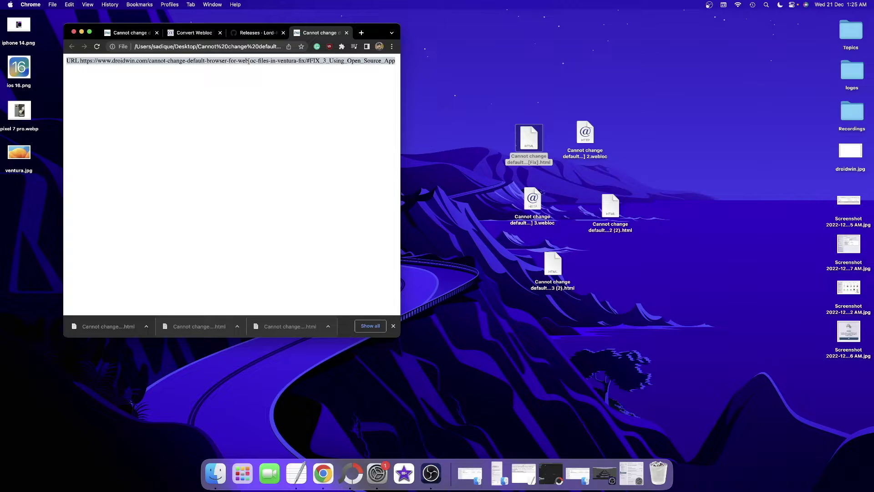
pyautogui.click(244, 93)
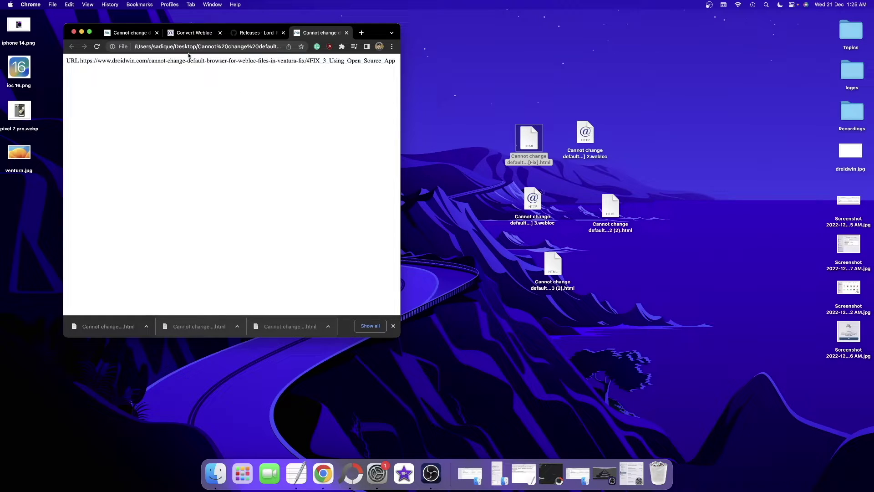
pyautogui.click(191, 34)
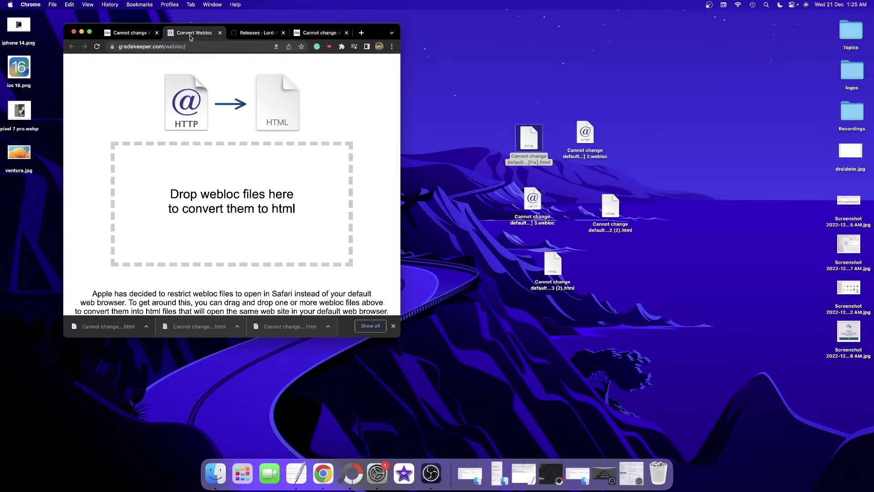
pyautogui.doubleClick(229, 195)
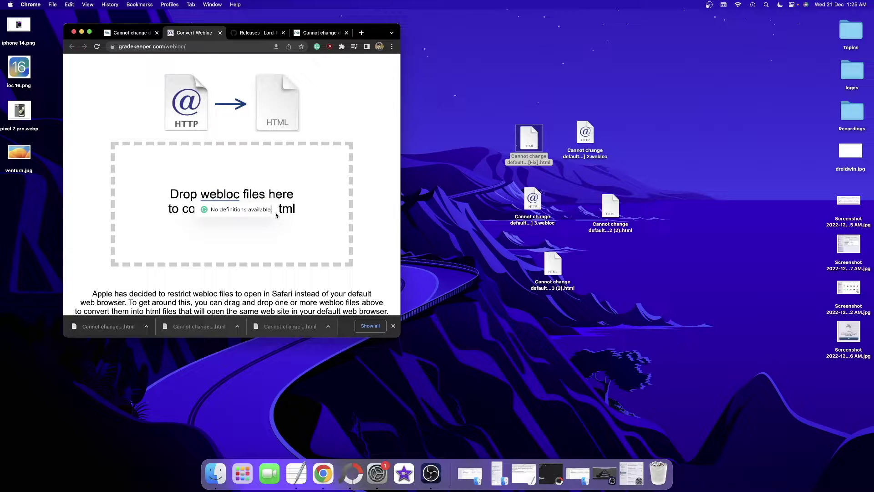
# Open the other HTML file, then reopen [Fix].html in a new tab and select its URL line.
pyautogui.click(496, 296)
pyautogui.doubleClick(539, 276)
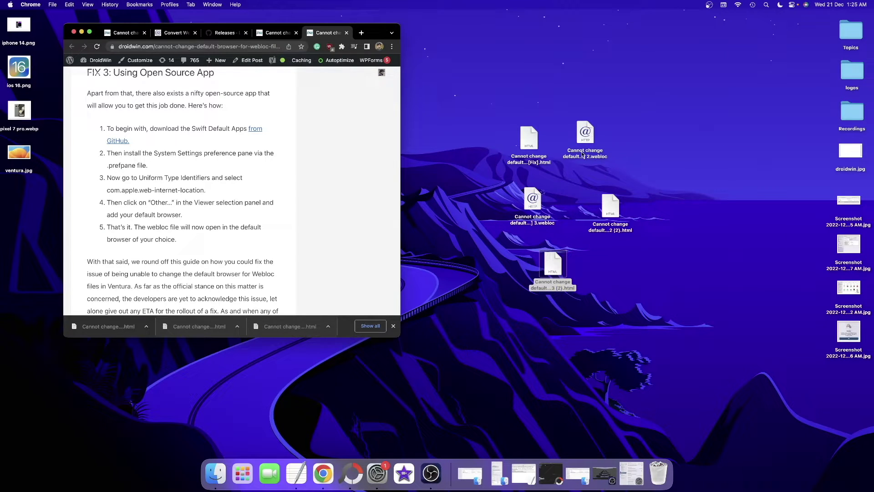
pyautogui.click(535, 137)
pyautogui.doubleClick(536, 136)
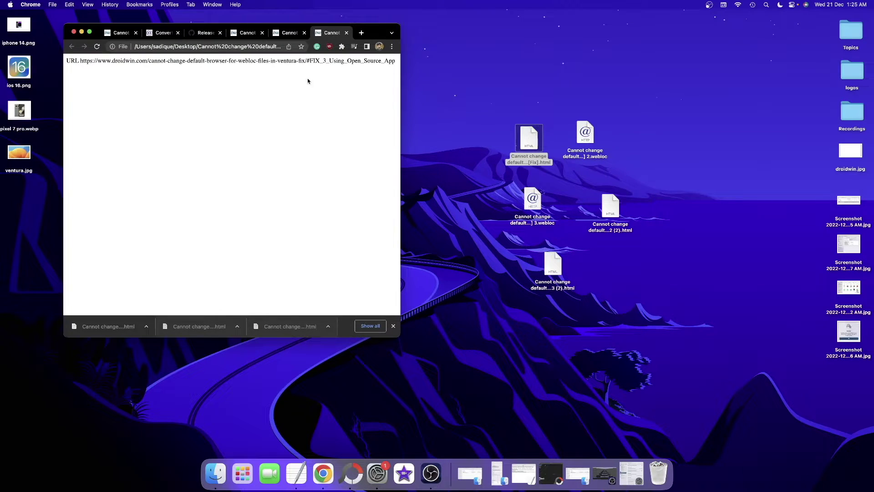
pyautogui.tripleClick(288, 62)
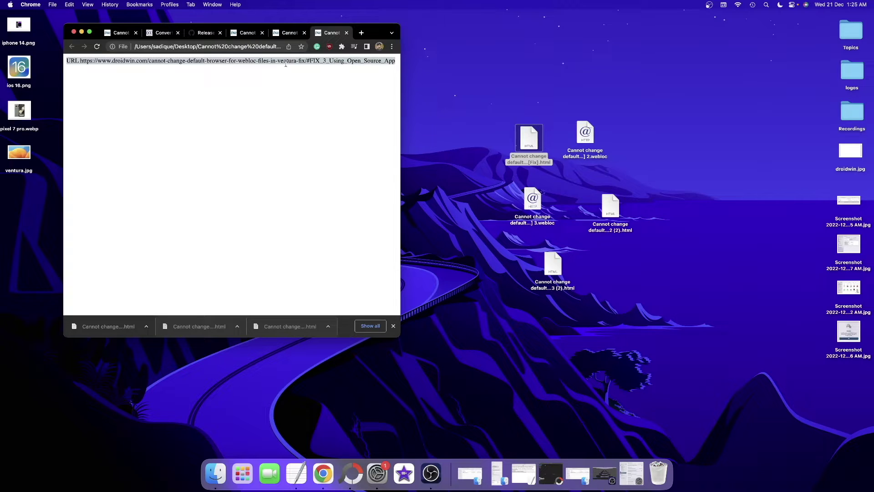
pyautogui.click(162, 33)
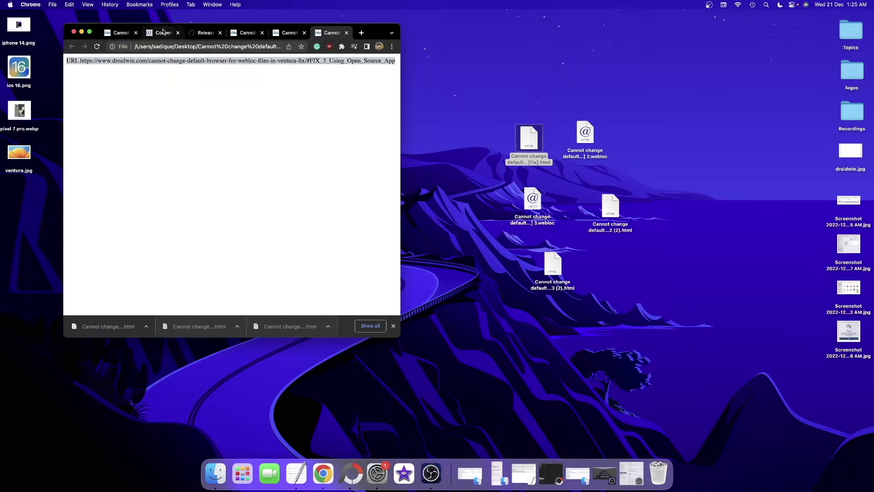
# Open the SwiftDefaultApps repository, maximize Chrome, and show its Version 2.0.1 release assets.
pyautogui.click(206, 33)
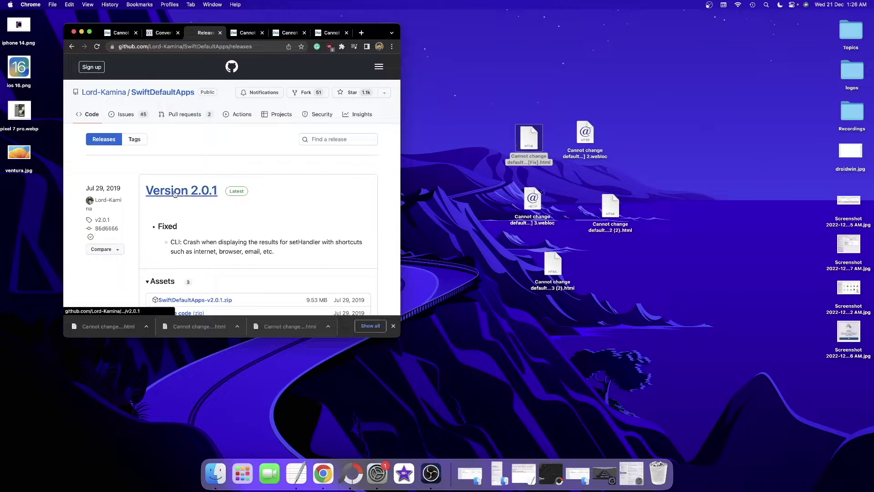
pyautogui.click(176, 91)
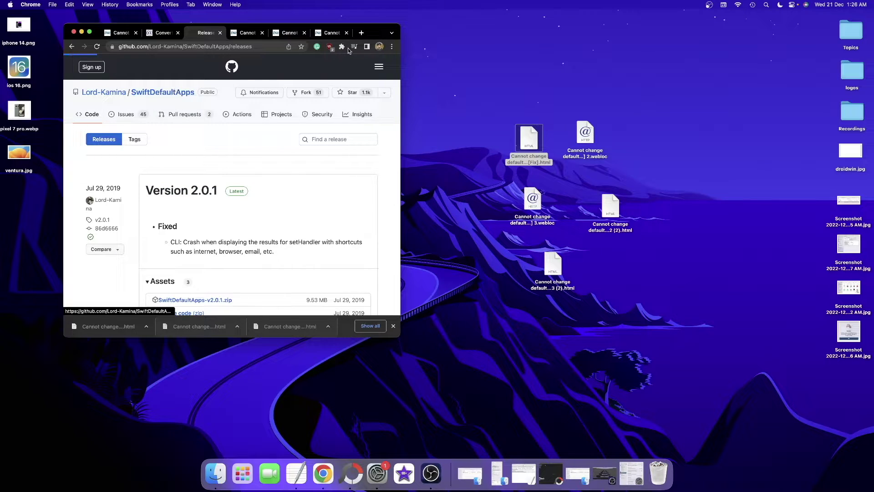
pyautogui.doubleClick(374, 32)
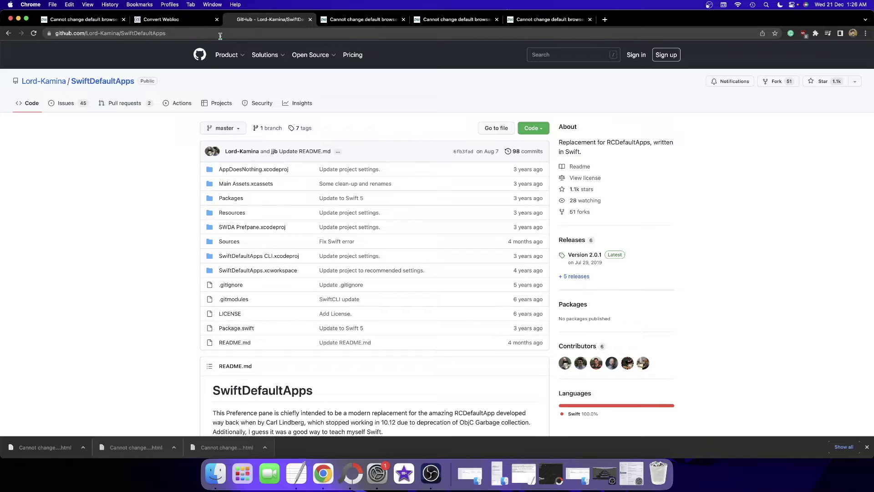
pyautogui.click(221, 35)
pyautogui.scroll(-1, 482, 237)
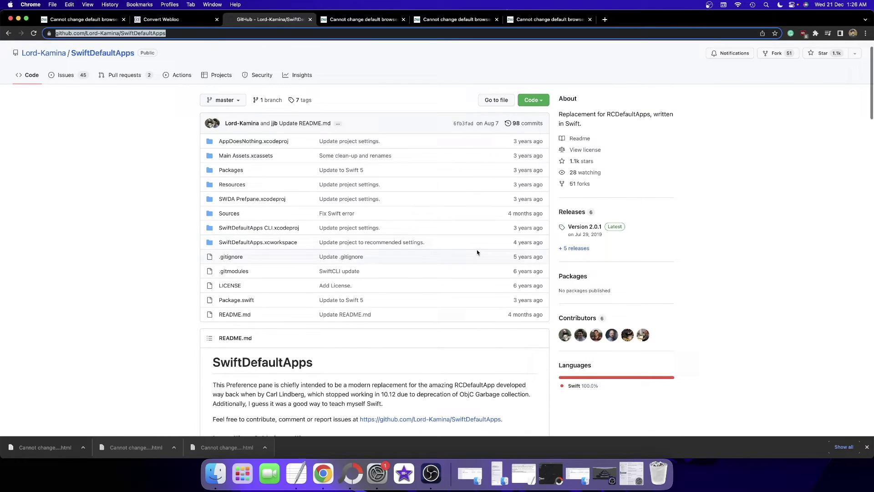
pyautogui.click(572, 212)
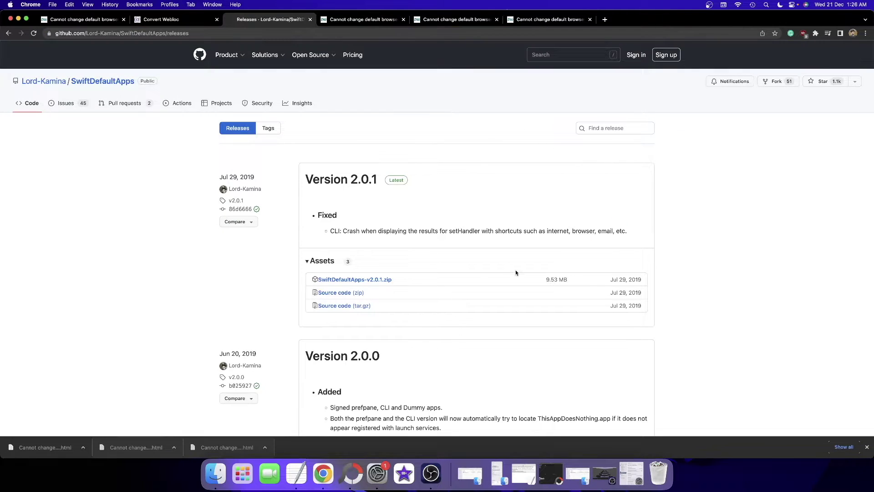
# Download and unzip SwiftDefaultApps-v2.0.1, then install SwiftDefaultApps.prefpane for this user only.
pyautogui.click(367, 280)
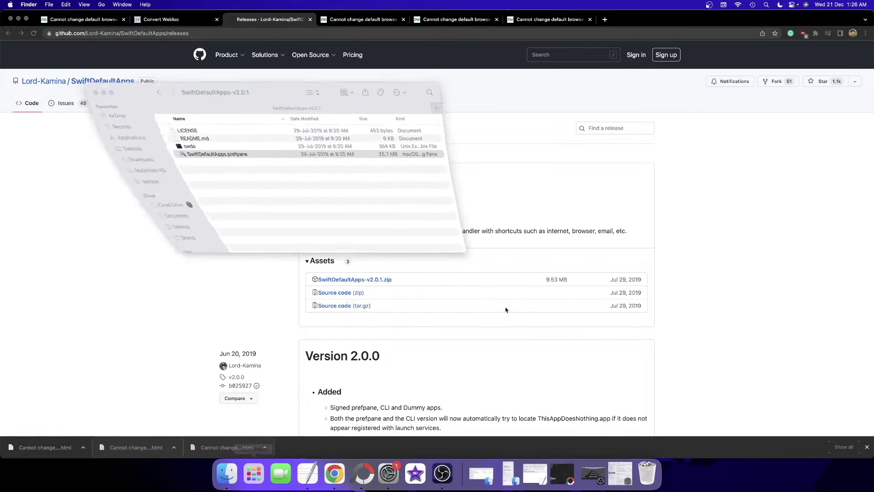
pyautogui.click(208, 119)
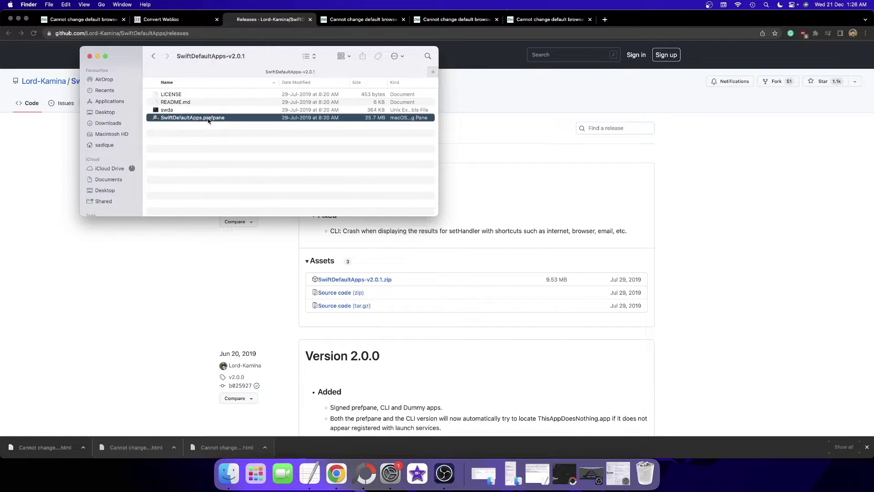
pyautogui.doubleClick(209, 119)
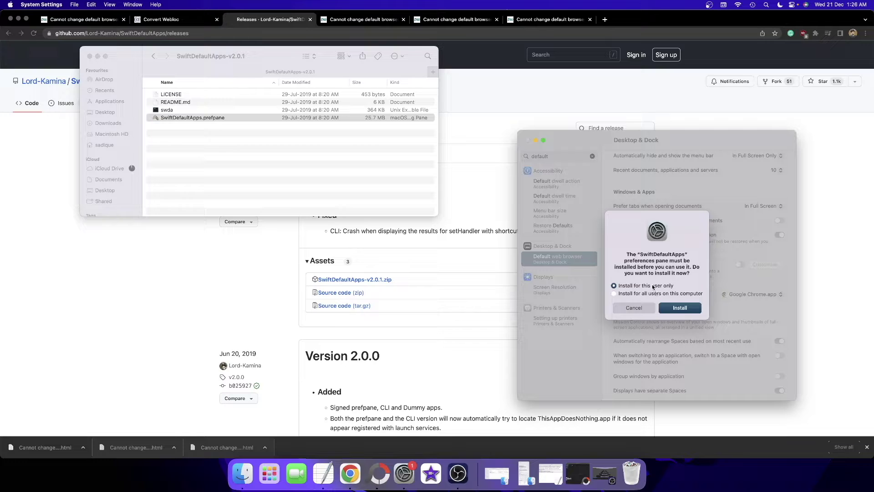
pyautogui.click(681, 305)
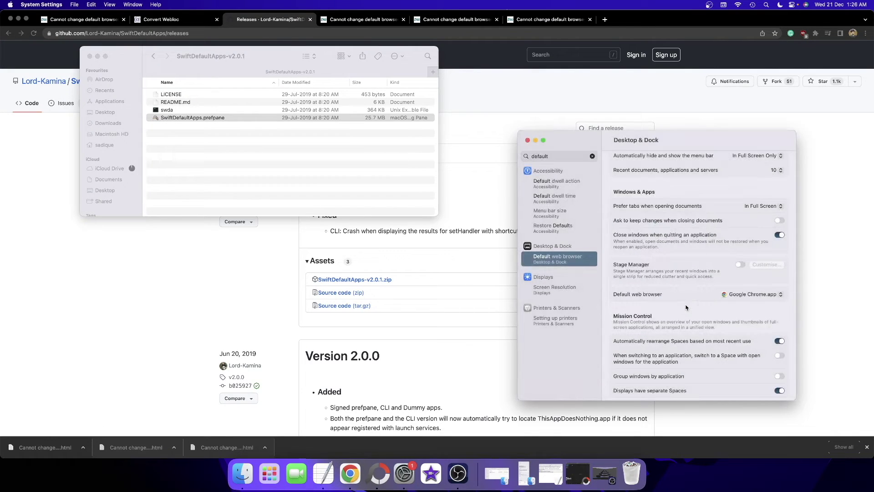
# Clear the System Settings search so all settings panes are listed.
pyautogui.click(592, 156)
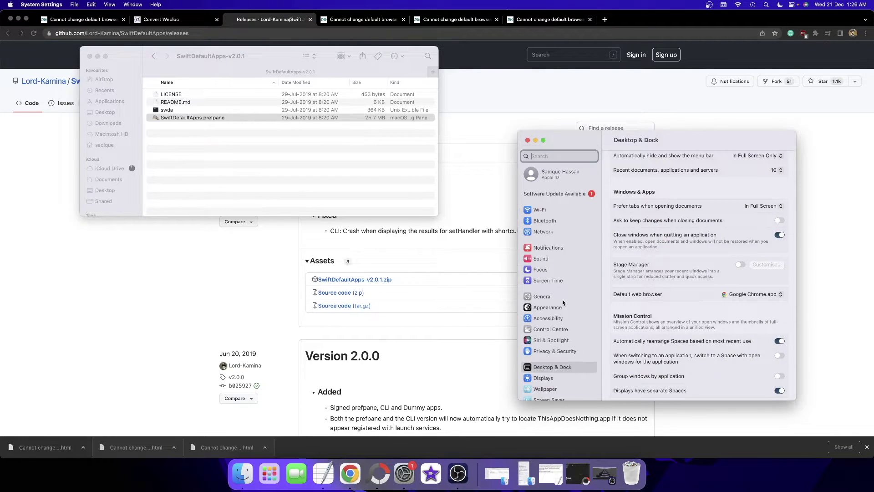
pyautogui.scroll(-5, 563, 302)
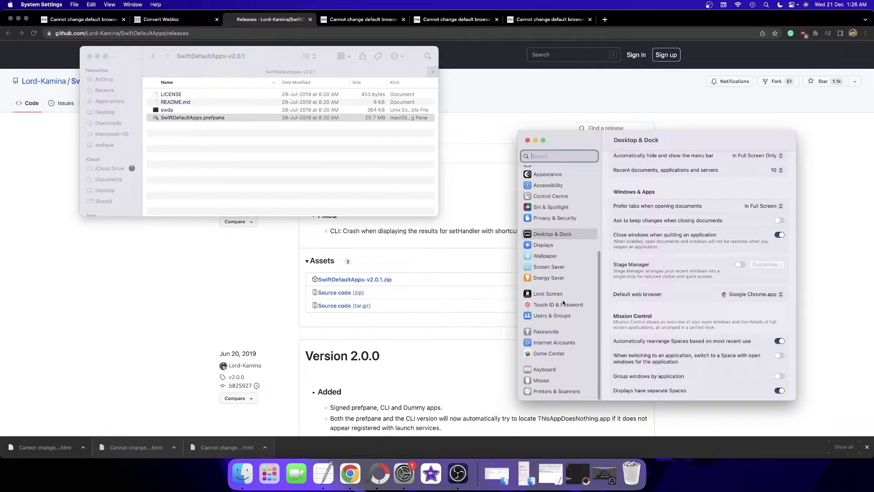
pyautogui.scroll(5, 560, 301)
pyautogui.scroll(-5, 556, 300)
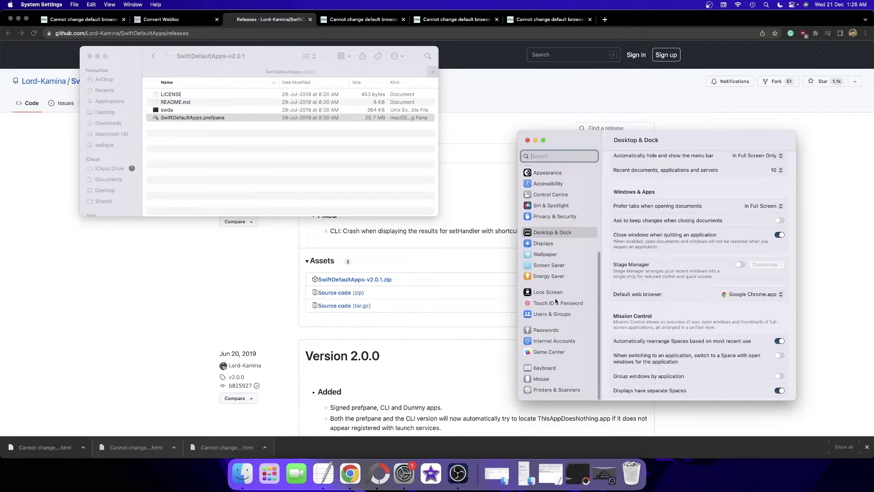
# Open the SwiftDefaultApps pane in System Settings, hide Finder, and show its Uniform Type Identifiers list.
pyautogui.click(527, 140)
pyautogui.click(404, 474)
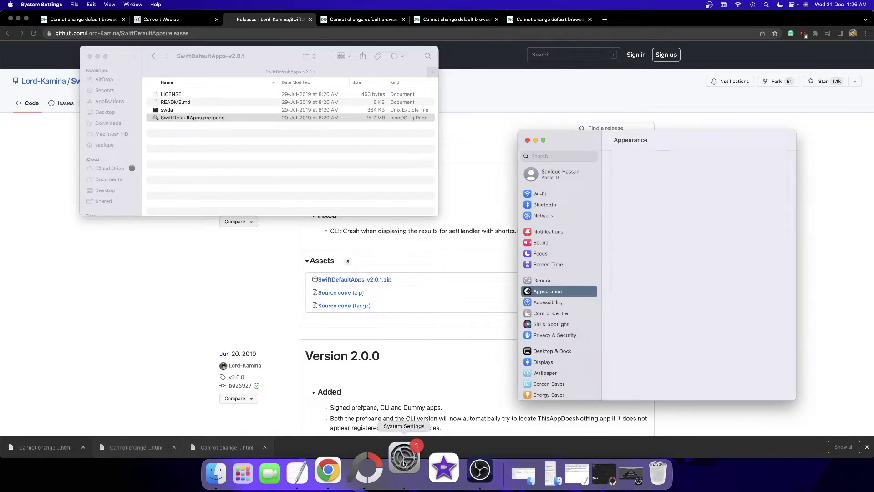
pyautogui.scroll(2, 566, 342)
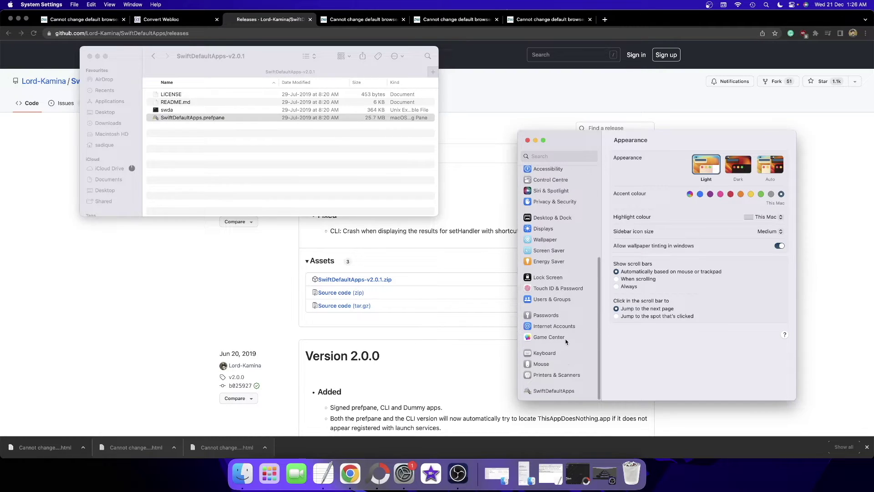
pyautogui.click(561, 391)
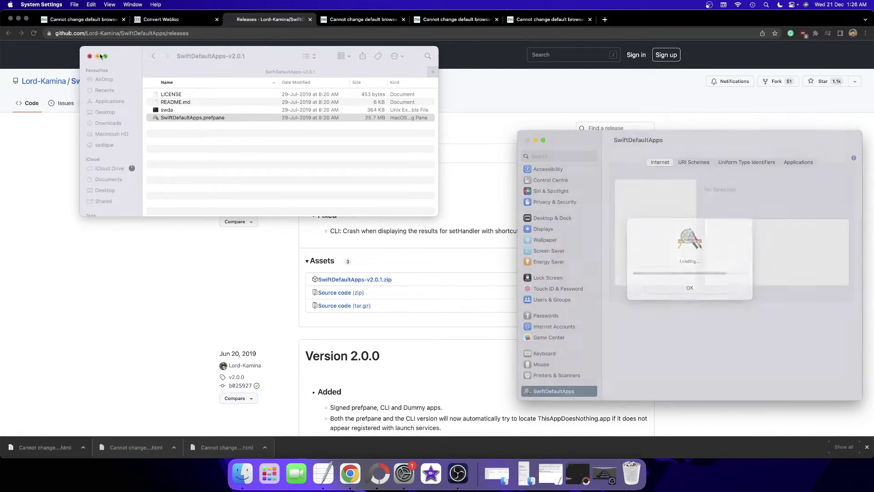
pyautogui.click(98, 56)
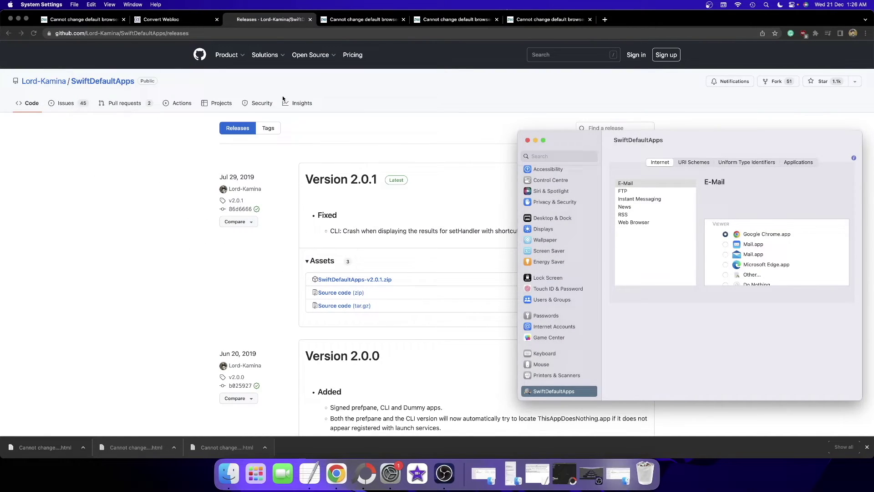
pyautogui.click(742, 163)
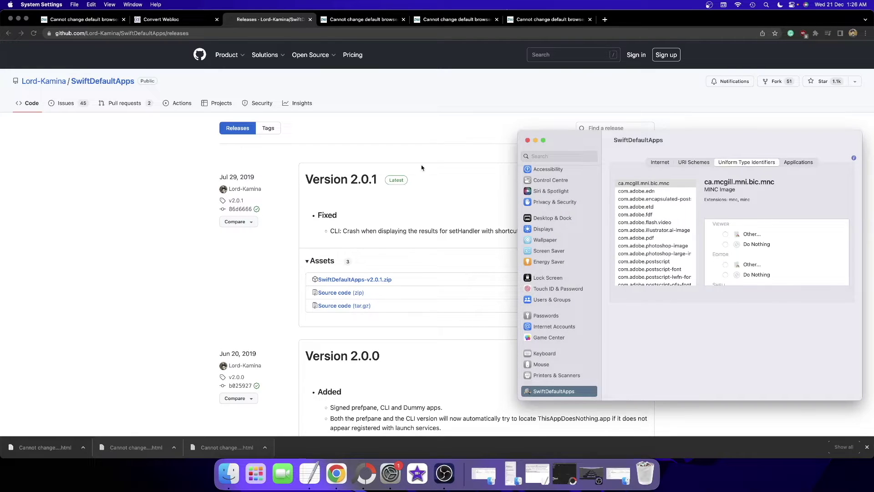
# Scroll the DroidWin article to FIX 3, select com.apple.web-internet-location, and return to System Settings.
pyautogui.click(66, 19)
pyautogui.scroll(-15, 177, 211)
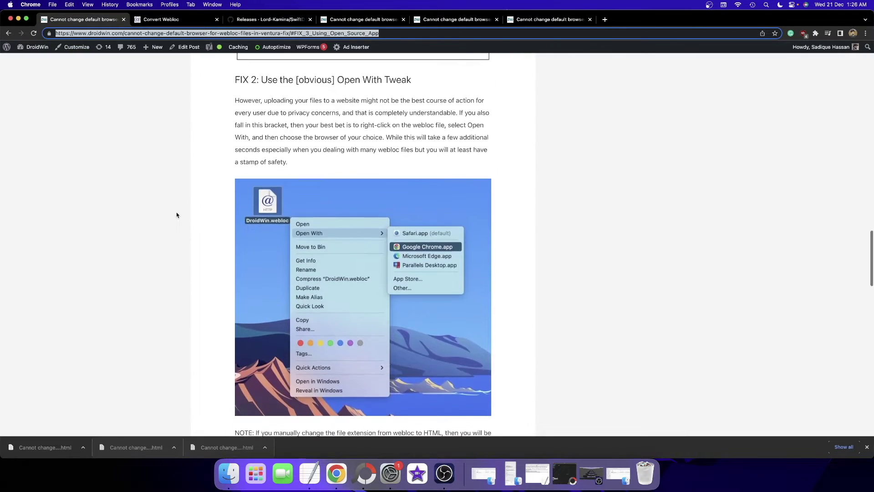
pyautogui.scroll(-5, 176, 212)
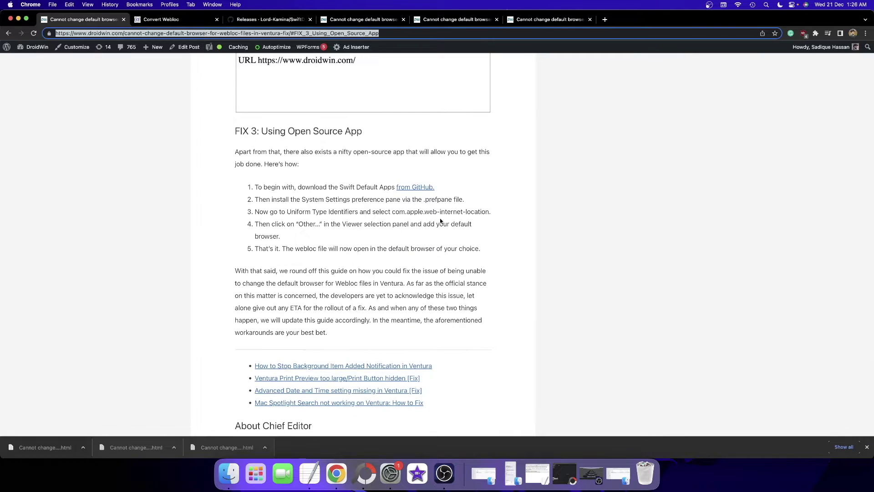
pyautogui.moveTo(393, 213); pyautogui.dragTo(456, 210)
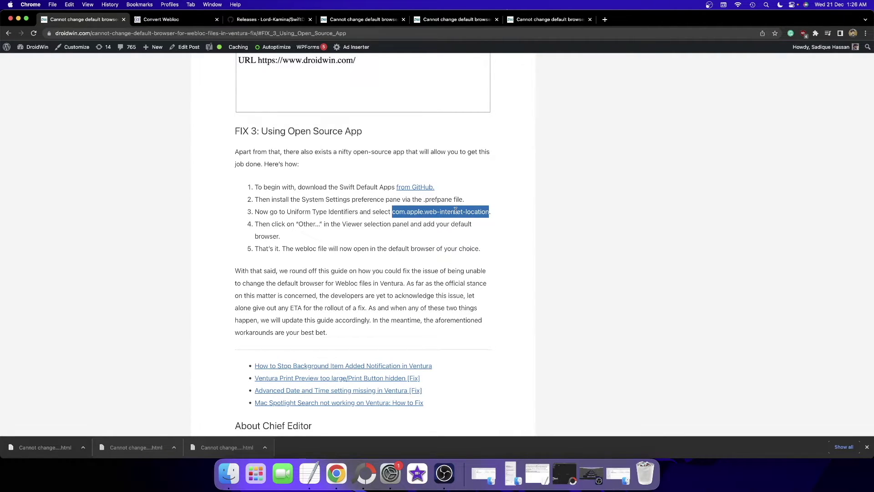
pyautogui.click(390, 469)
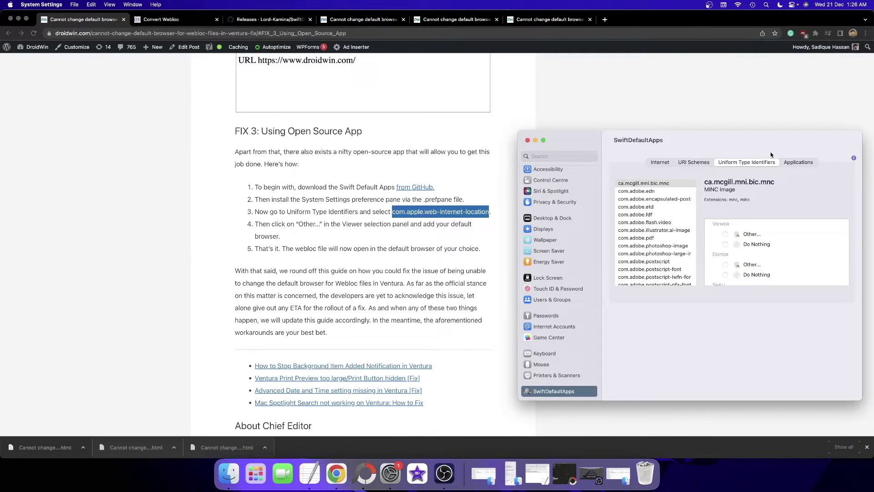
# Select com.apple.web-internet-location in the UTI list and choose Other… under Viewer to pick an app.
pyautogui.scroll(-5, 667, 233)
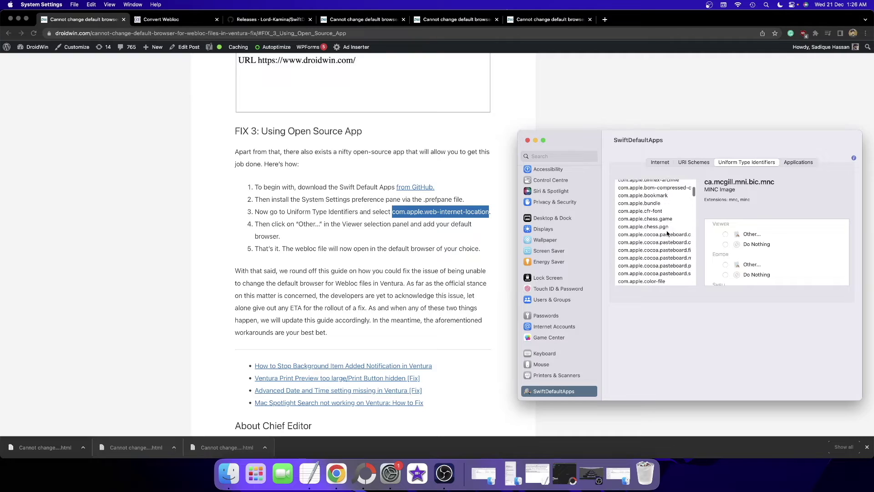
pyautogui.scroll(-10, 667, 233)
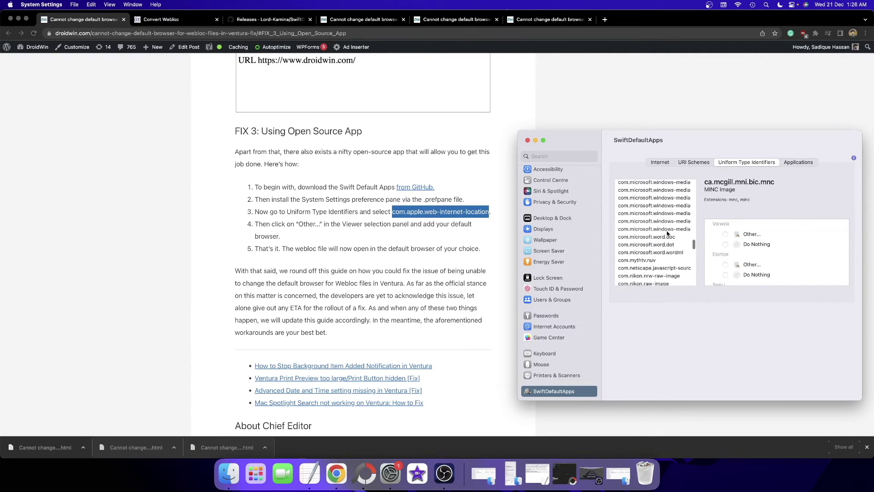
pyautogui.scroll(6, 667, 233)
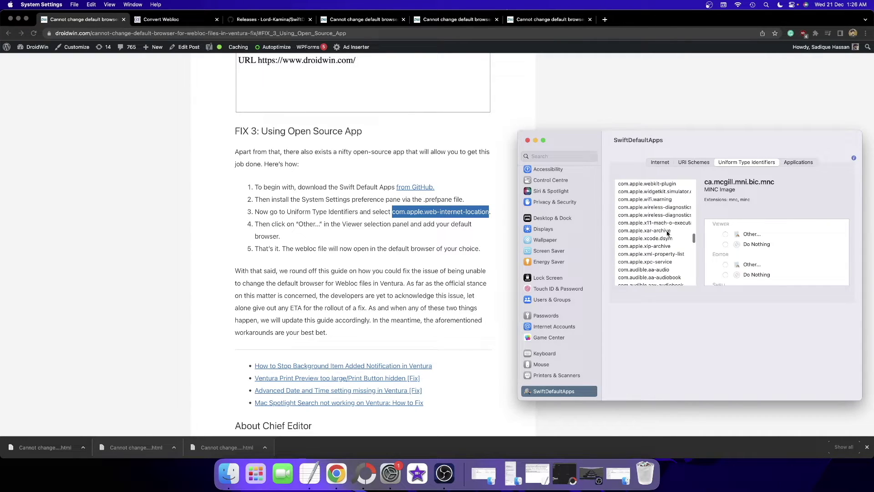
pyautogui.scroll(3, 667, 234)
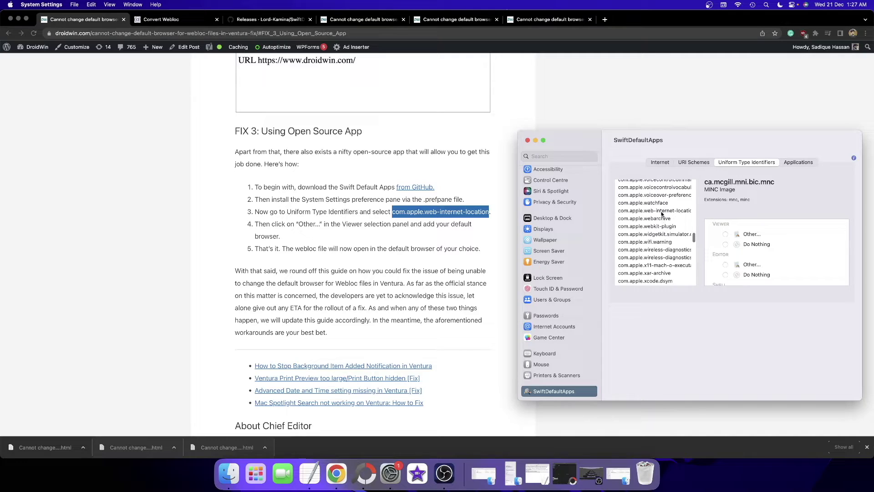
pyautogui.click(662, 213)
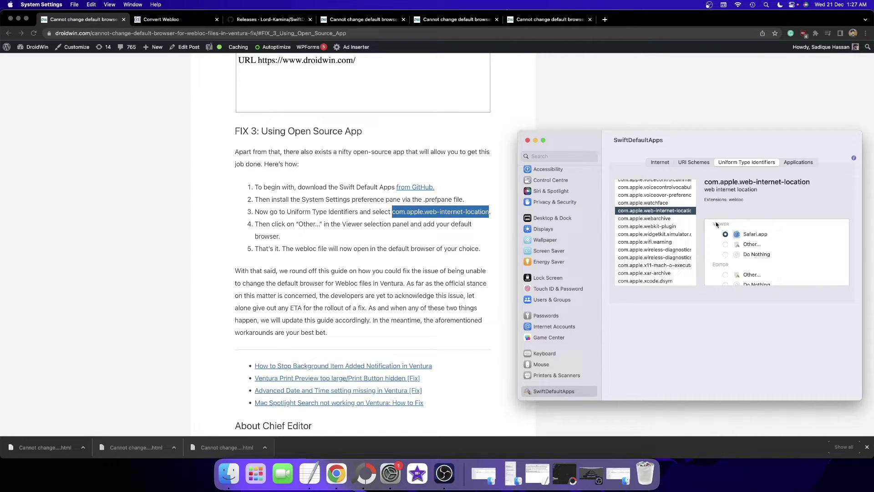
pyautogui.click(726, 245)
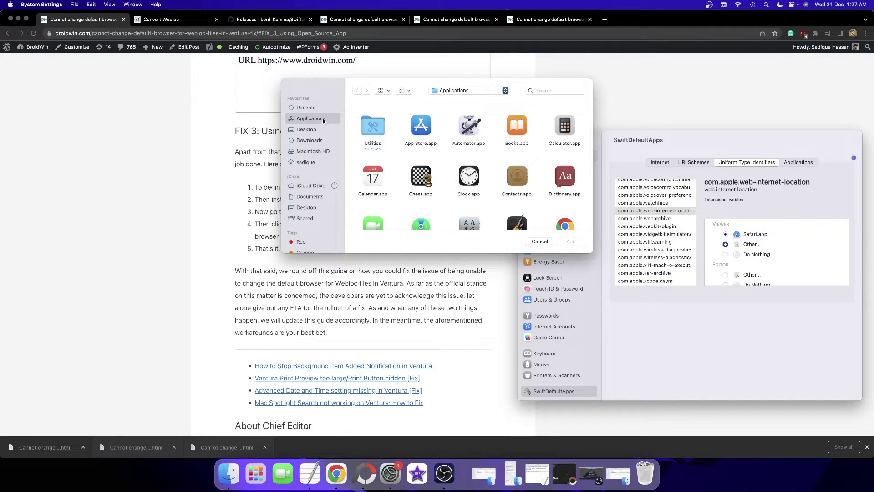
# Assign Google Chrome.app as viewer for com.apple.web-internet-location and acknowledge the Success alert.
pyautogui.scroll(-2, 514, 180)
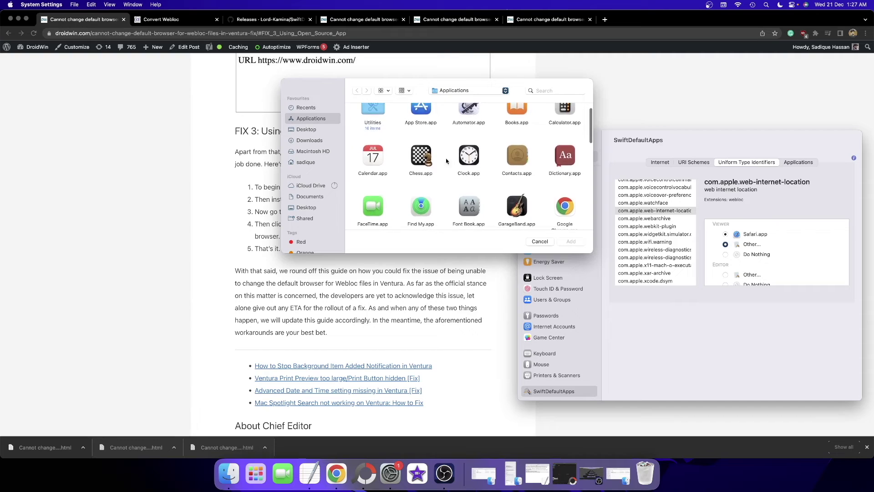
pyautogui.scroll(-1, 501, 173)
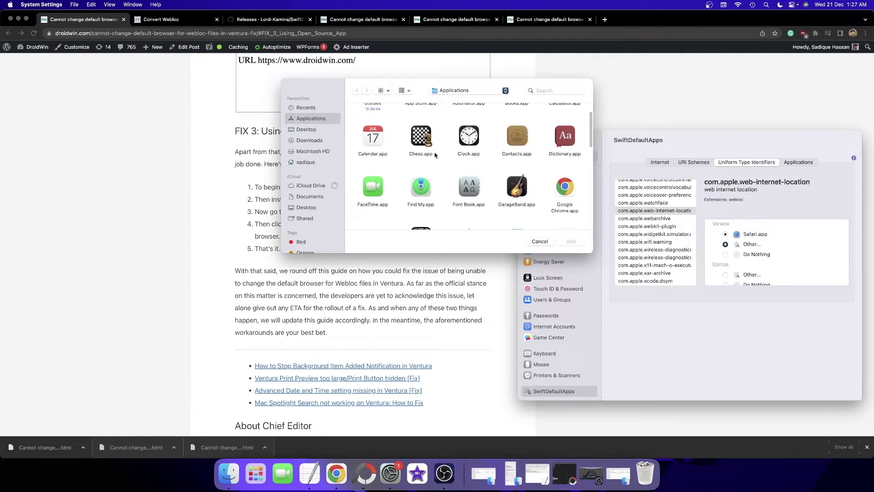
pyautogui.click(566, 191)
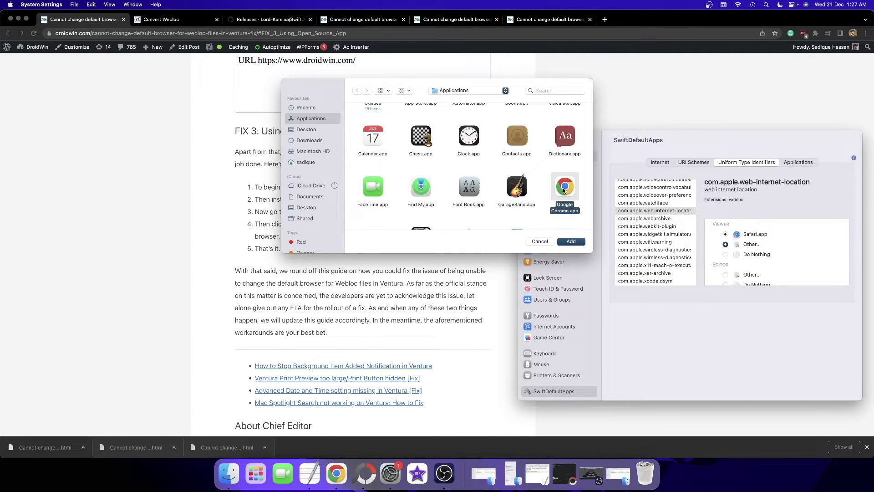
pyautogui.click(571, 241)
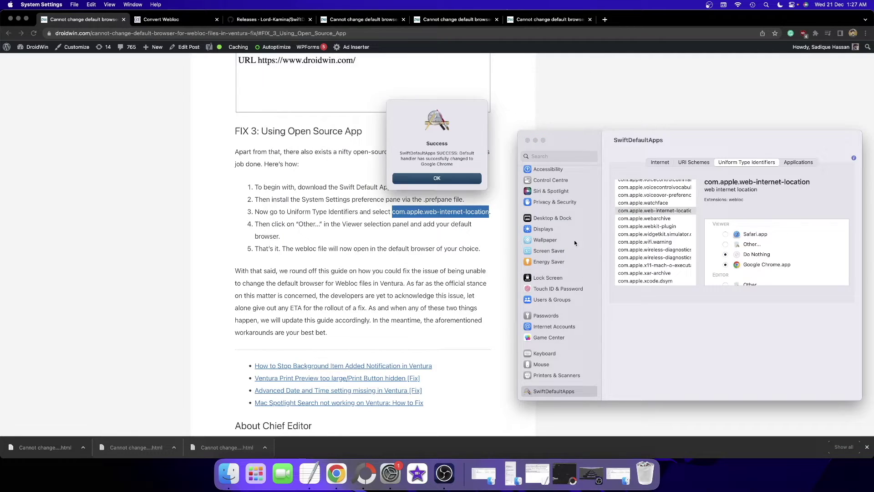
pyautogui.click(428, 181)
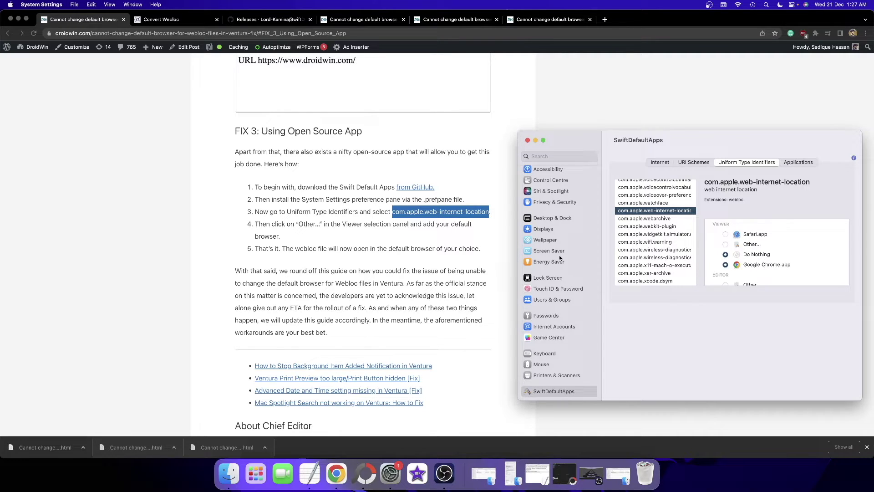
# Minimise System Settings and shrink the Chrome window so the desktop shows.
pyautogui.scroll(2, 547, 250)
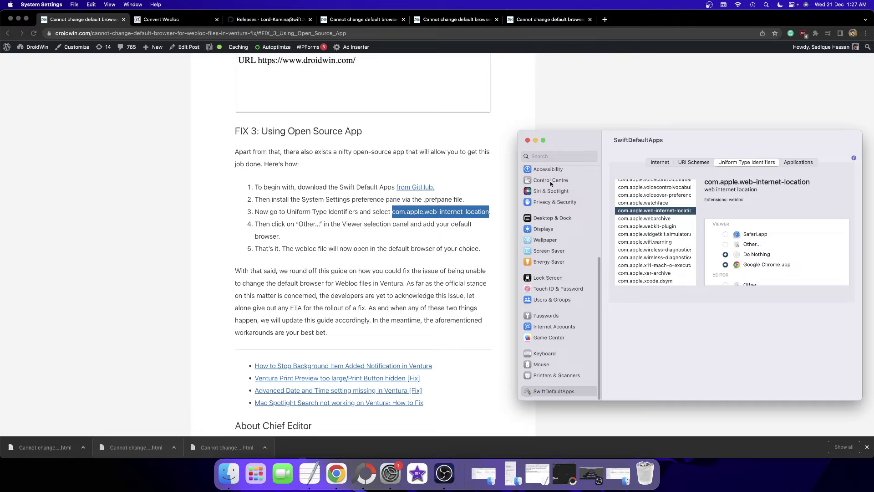
pyautogui.click(535, 141)
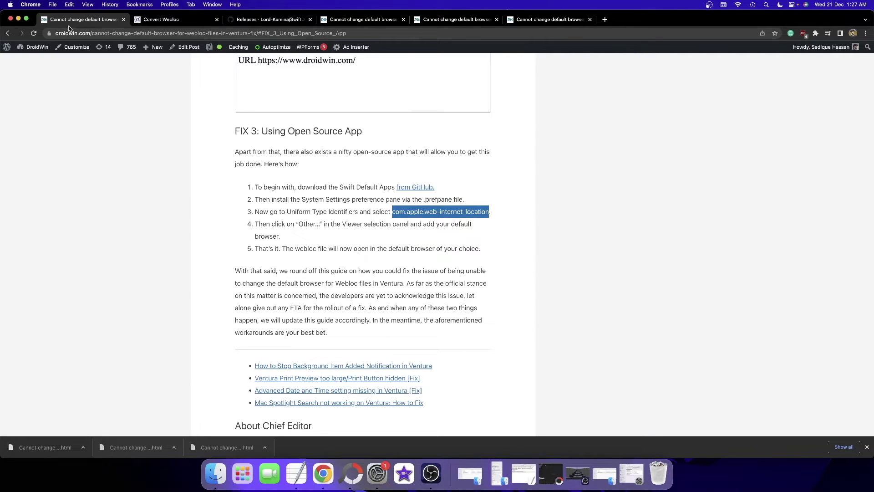
pyautogui.doubleClick(674, 19)
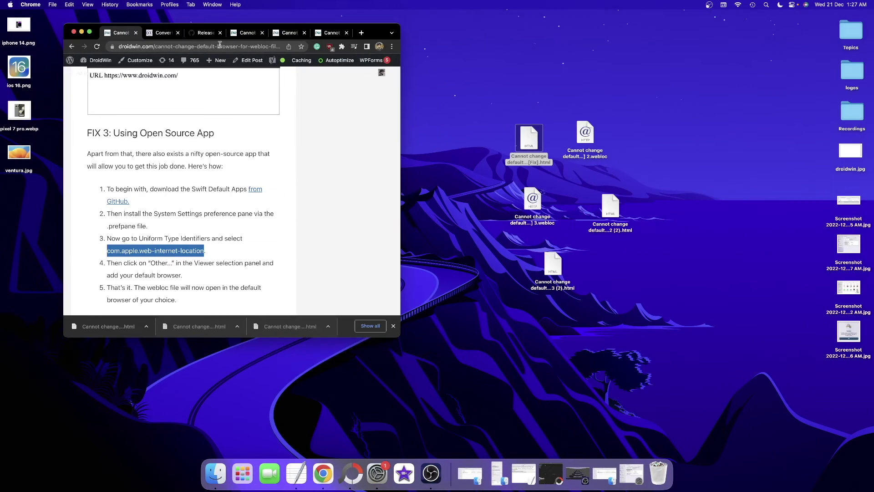
# Drag the article's URL onto the desktop as a .webloc file and open it in Chrome.
pyautogui.click(146, 46)
pyautogui.moveTo(145, 46); pyautogui.dragTo(641, 306)
pyautogui.doubleClick(640, 306)
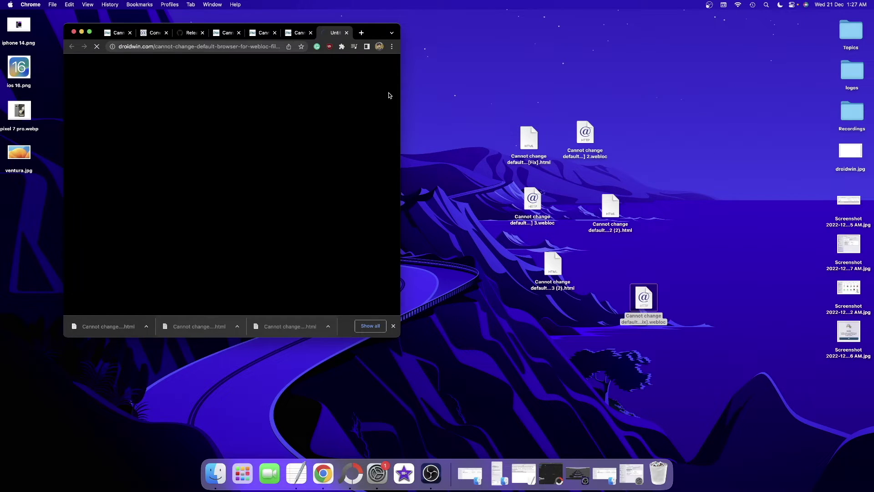
# Open Get Info for the new .webloc file to confirm Google Chrome.app as its opener.
pyautogui.rightClick(642, 299)
pyautogui.moveTo(654, 306)
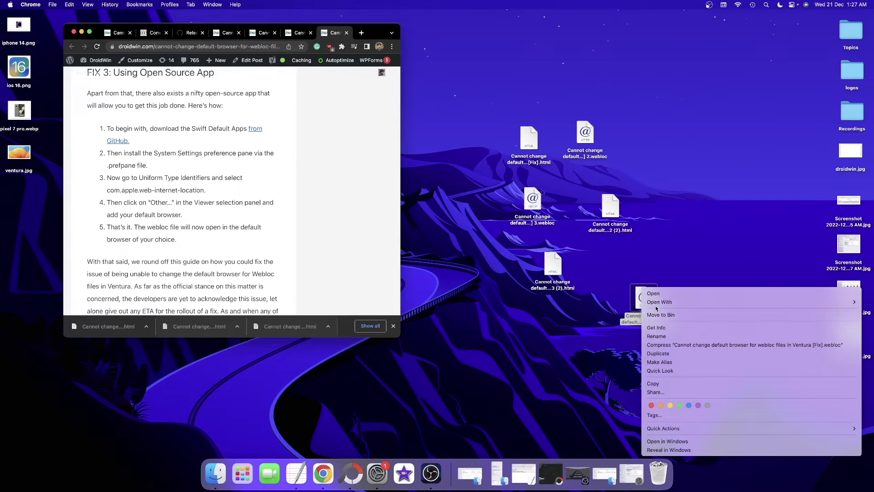
pyautogui.click(659, 329)
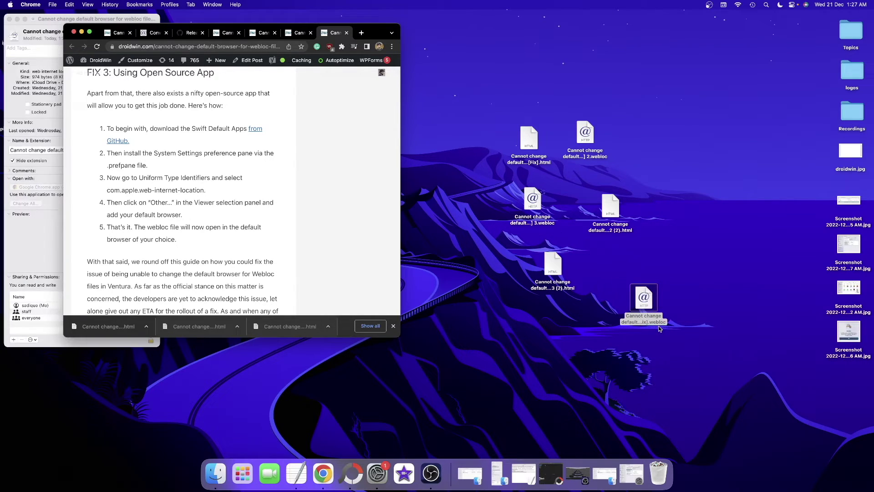
pyautogui.click(37, 229)
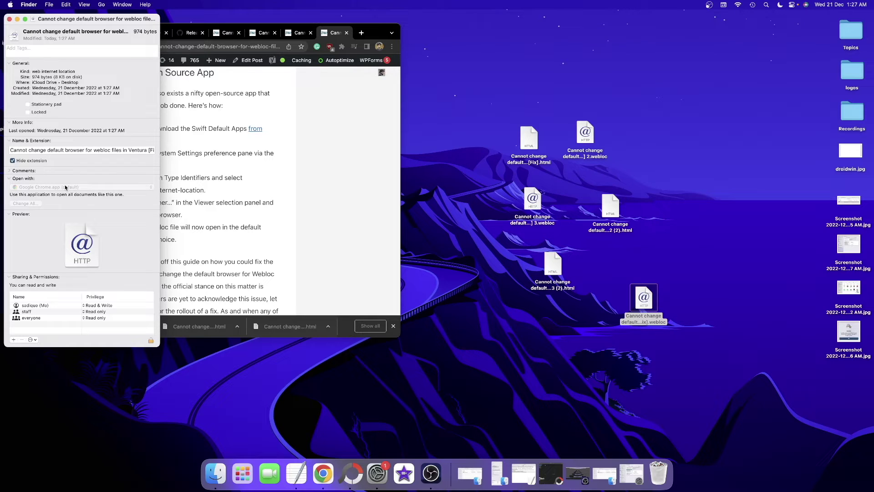
# Remove the SwiftDefaultApps settings pane from the System Settings sidebar.
pyautogui.click(281, 186)
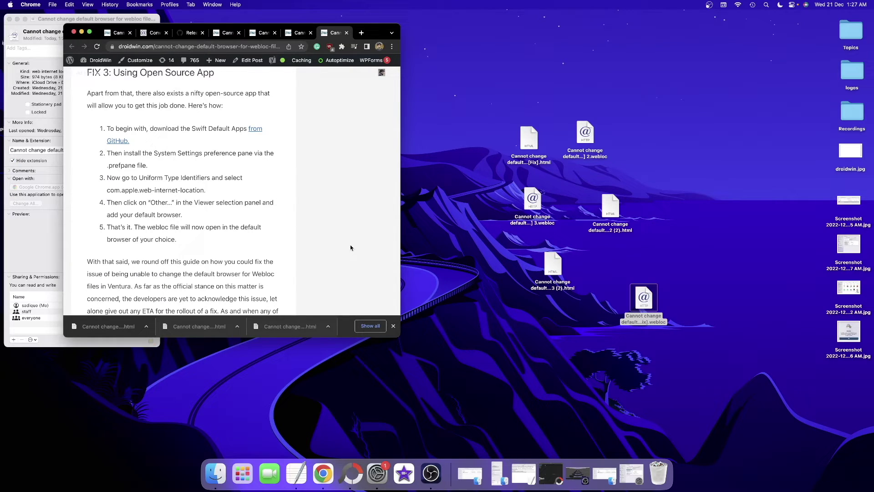
pyautogui.click(377, 473)
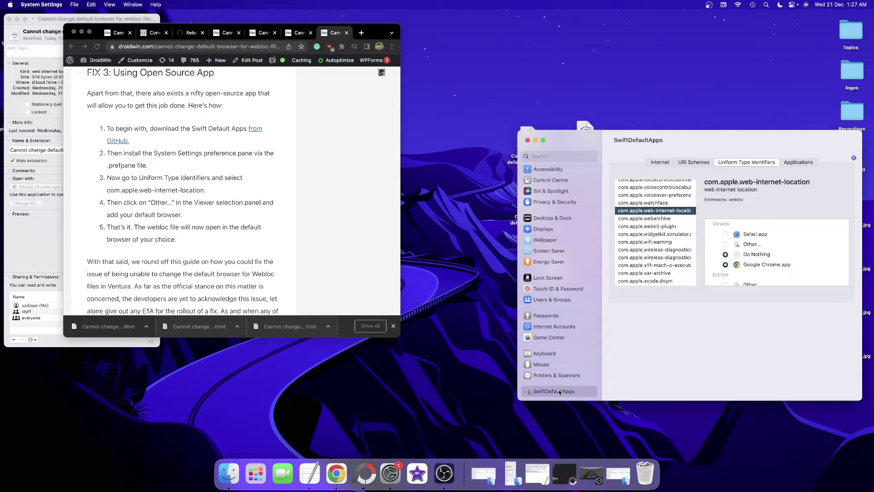
pyautogui.rightClick(560, 392)
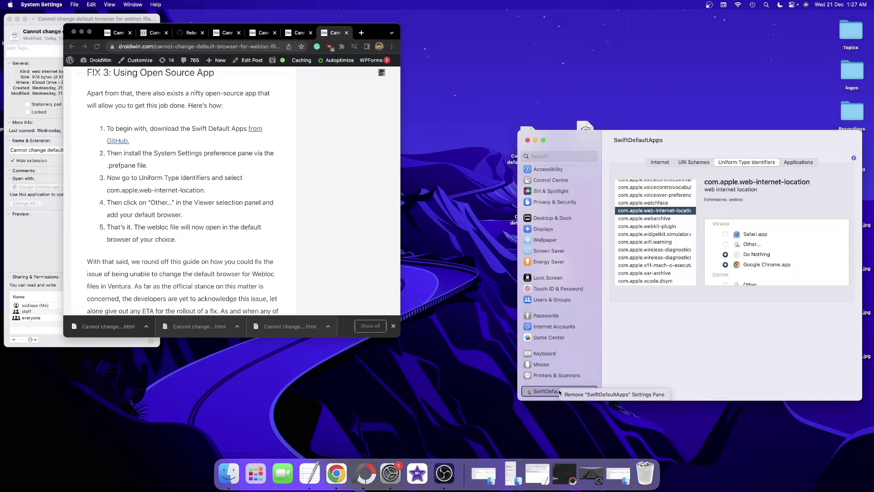
pyautogui.click(590, 394)
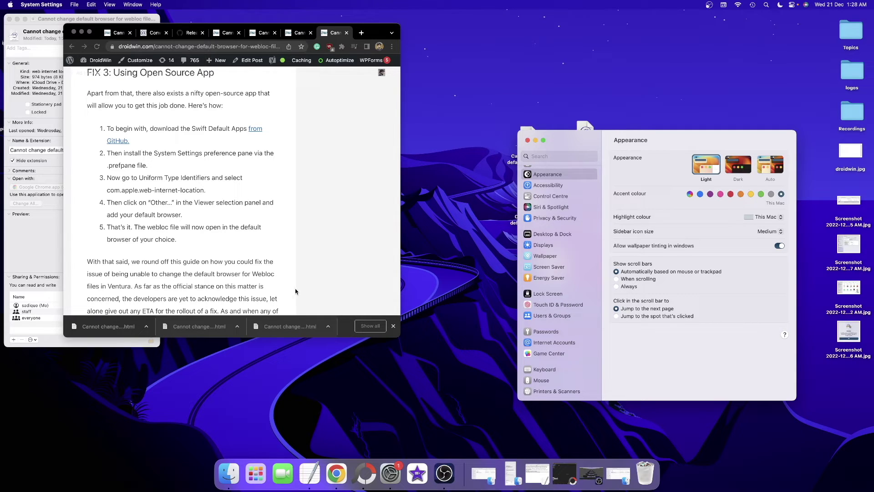
# Minimise System Settings to reveal the desktop and its webloc files.
pyautogui.click(535, 141)
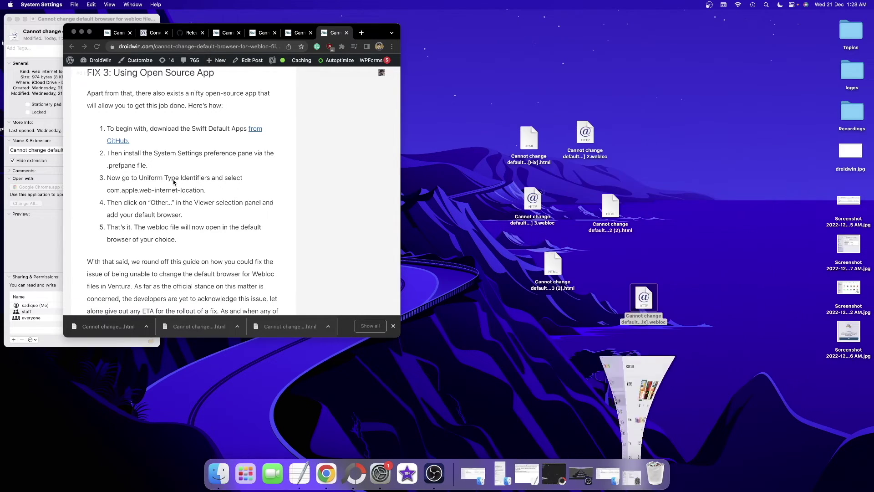
pyautogui.scroll(3, 174, 182)
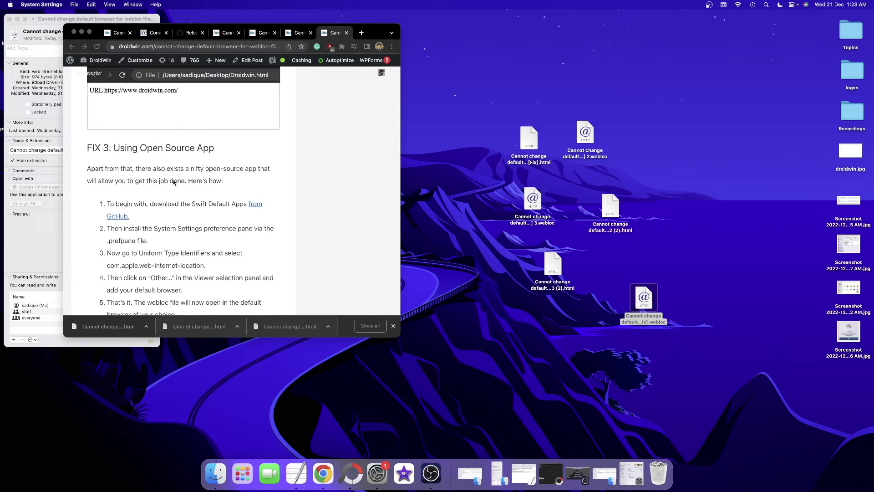
pyautogui.rightClick(573, 139)
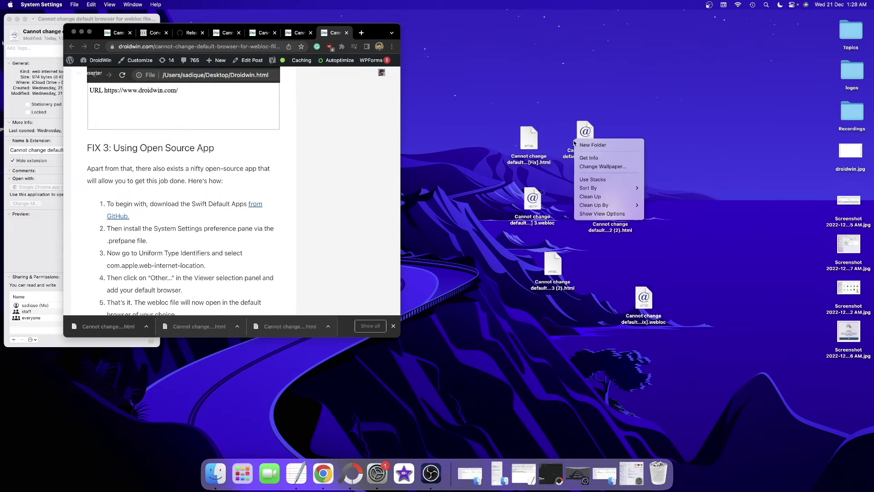
pyautogui.click(582, 125)
# Review the second .webloc file's Open With choices, then show Chrome's Convert Webloc page.
pyautogui.rightClick(584, 125)
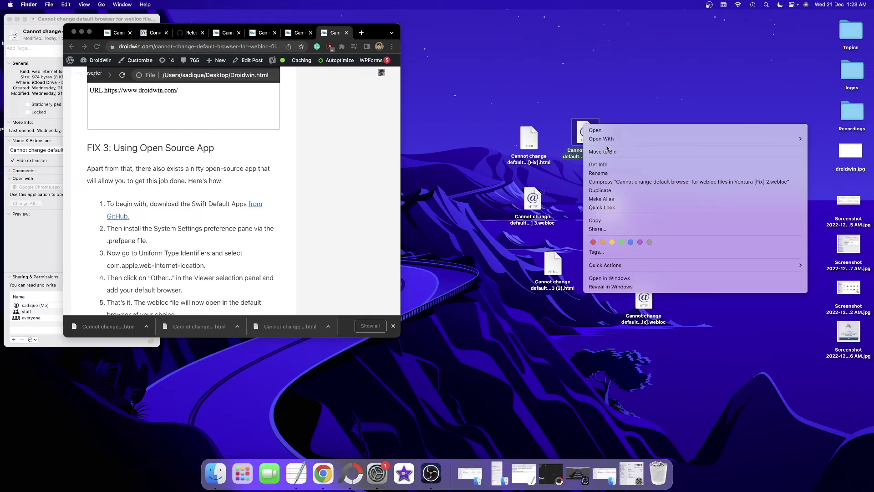
pyautogui.moveTo(605, 143)
pyautogui.click(485, 97)
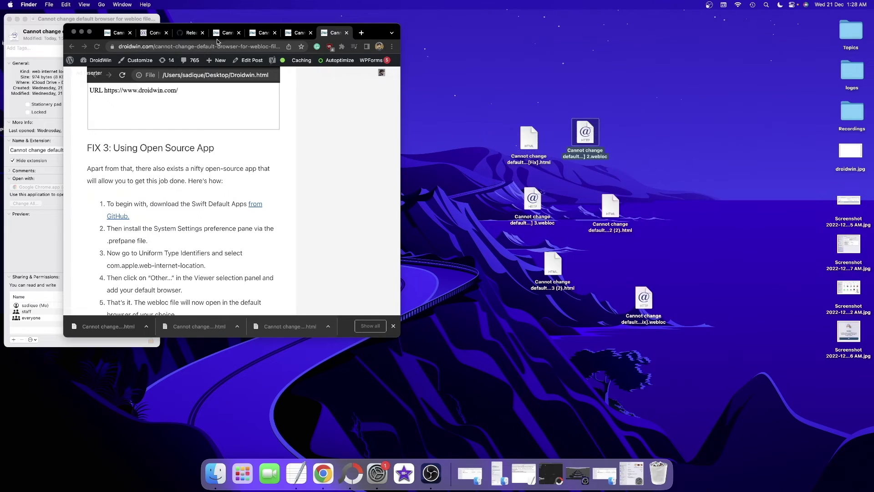
pyautogui.click(148, 33)
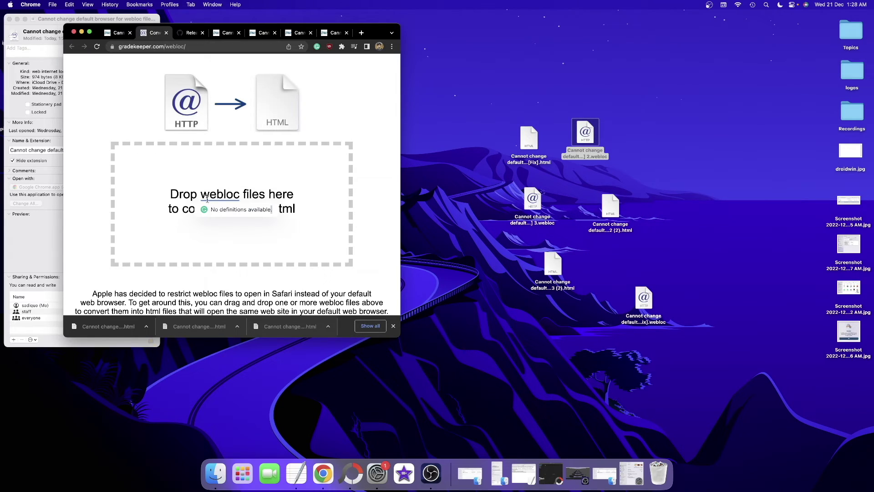
# Glance at the SwiftDefaultApps GitHub releases tab, then return to the DroidWin article's FIX 3 section.
pyautogui.click(209, 188)
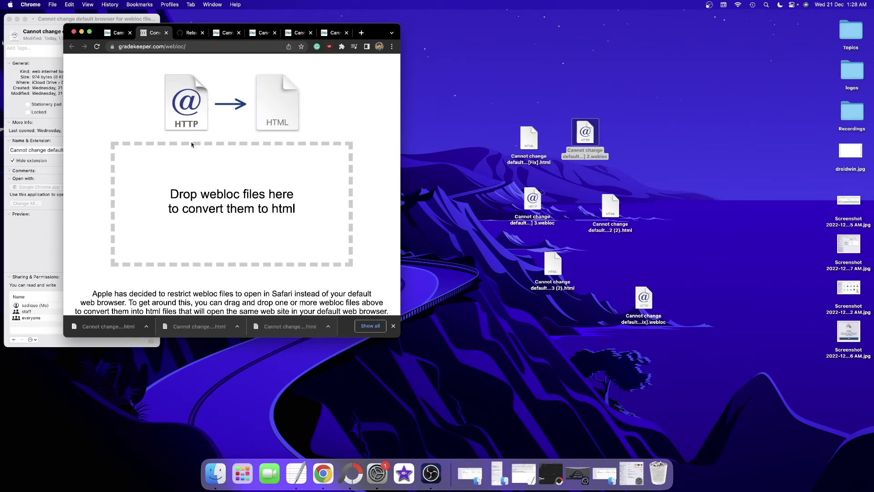
pyautogui.click(189, 34)
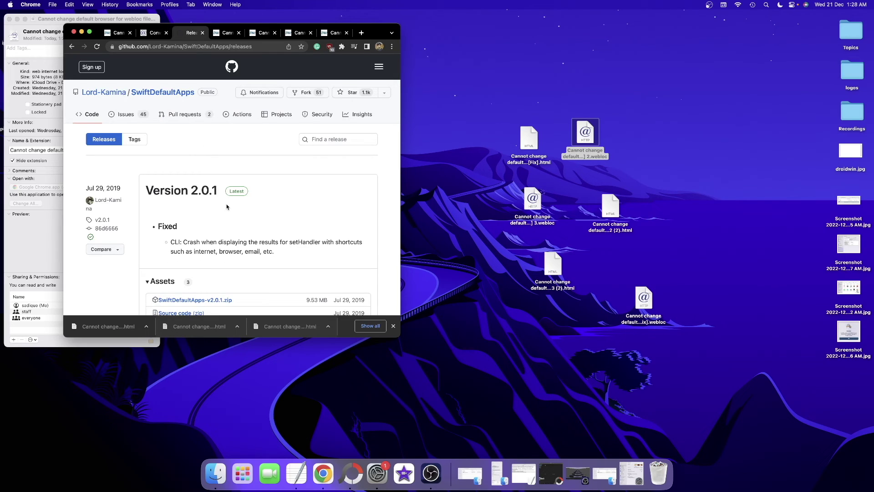
pyautogui.scroll(2, 227, 206)
pyautogui.click(118, 34)
pyautogui.click(167, 192)
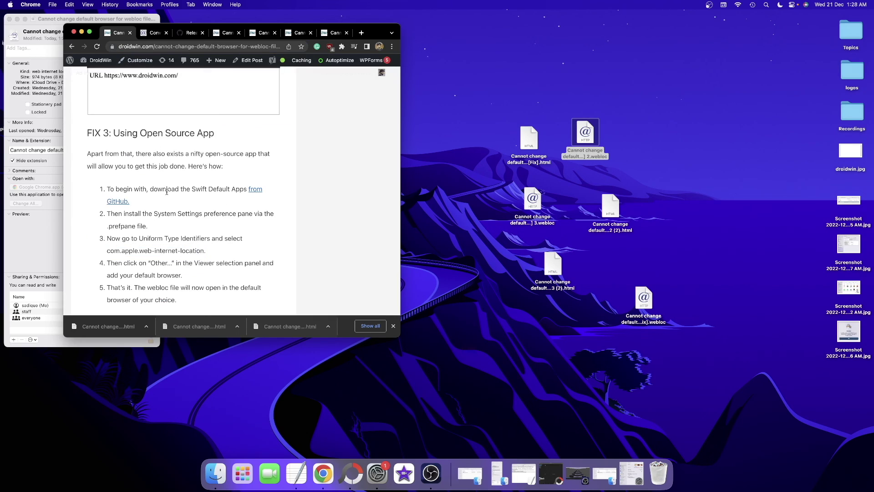